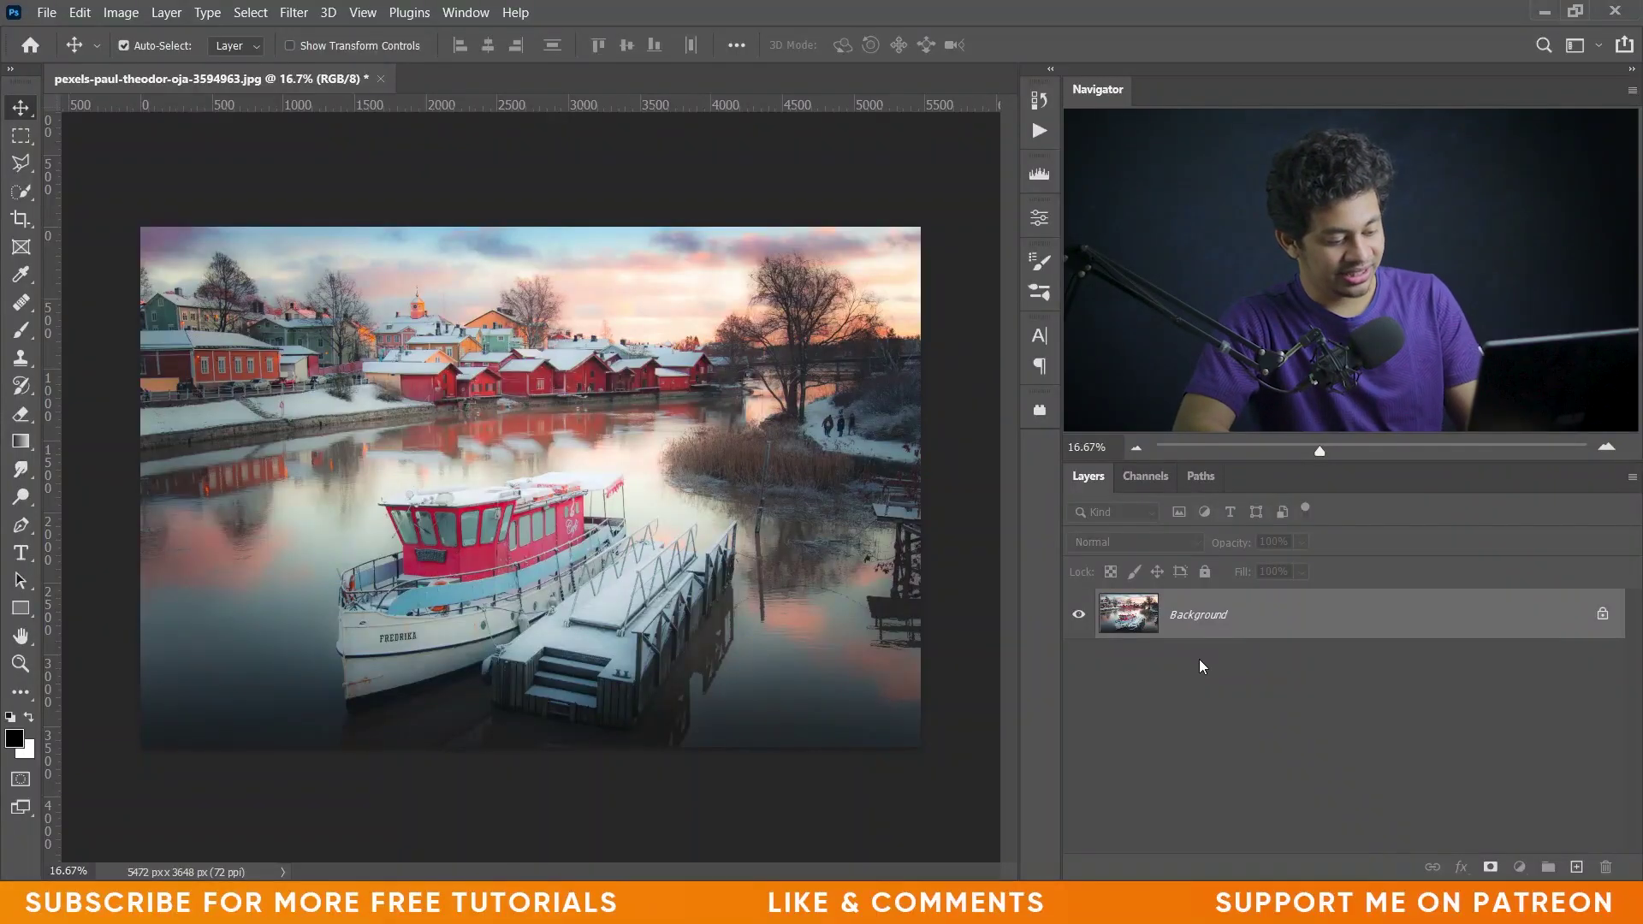
Step: Duplicate the harbour photo layer and open the copy in Camera Raw Filter with the Basic panel expanded
key("ctrl+j")
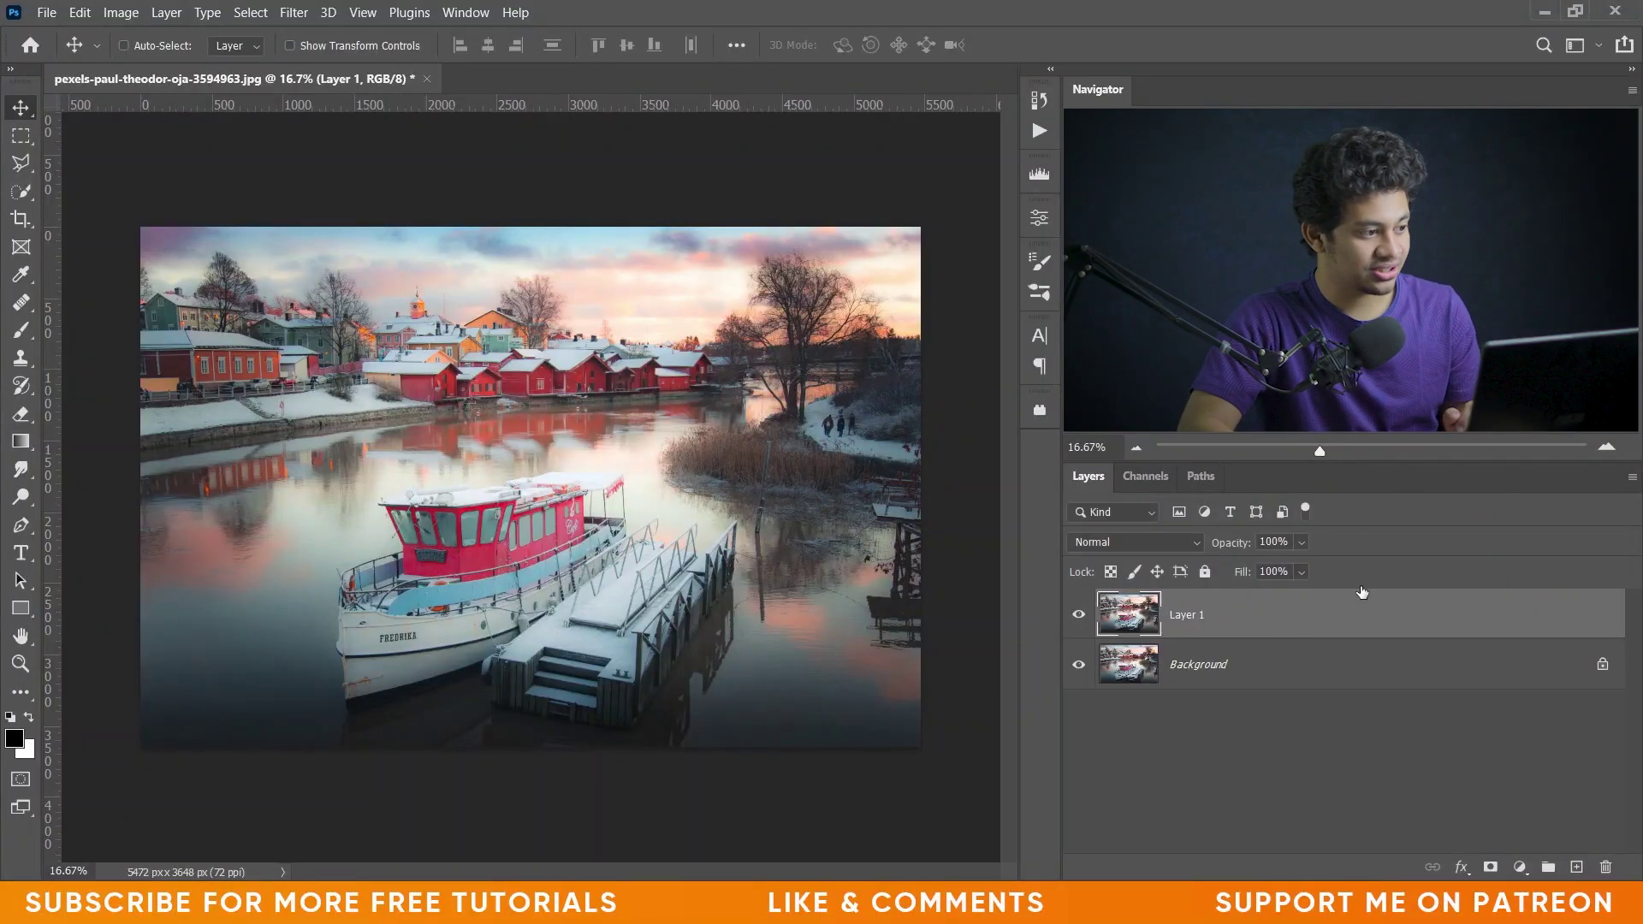
left_click(293, 12)
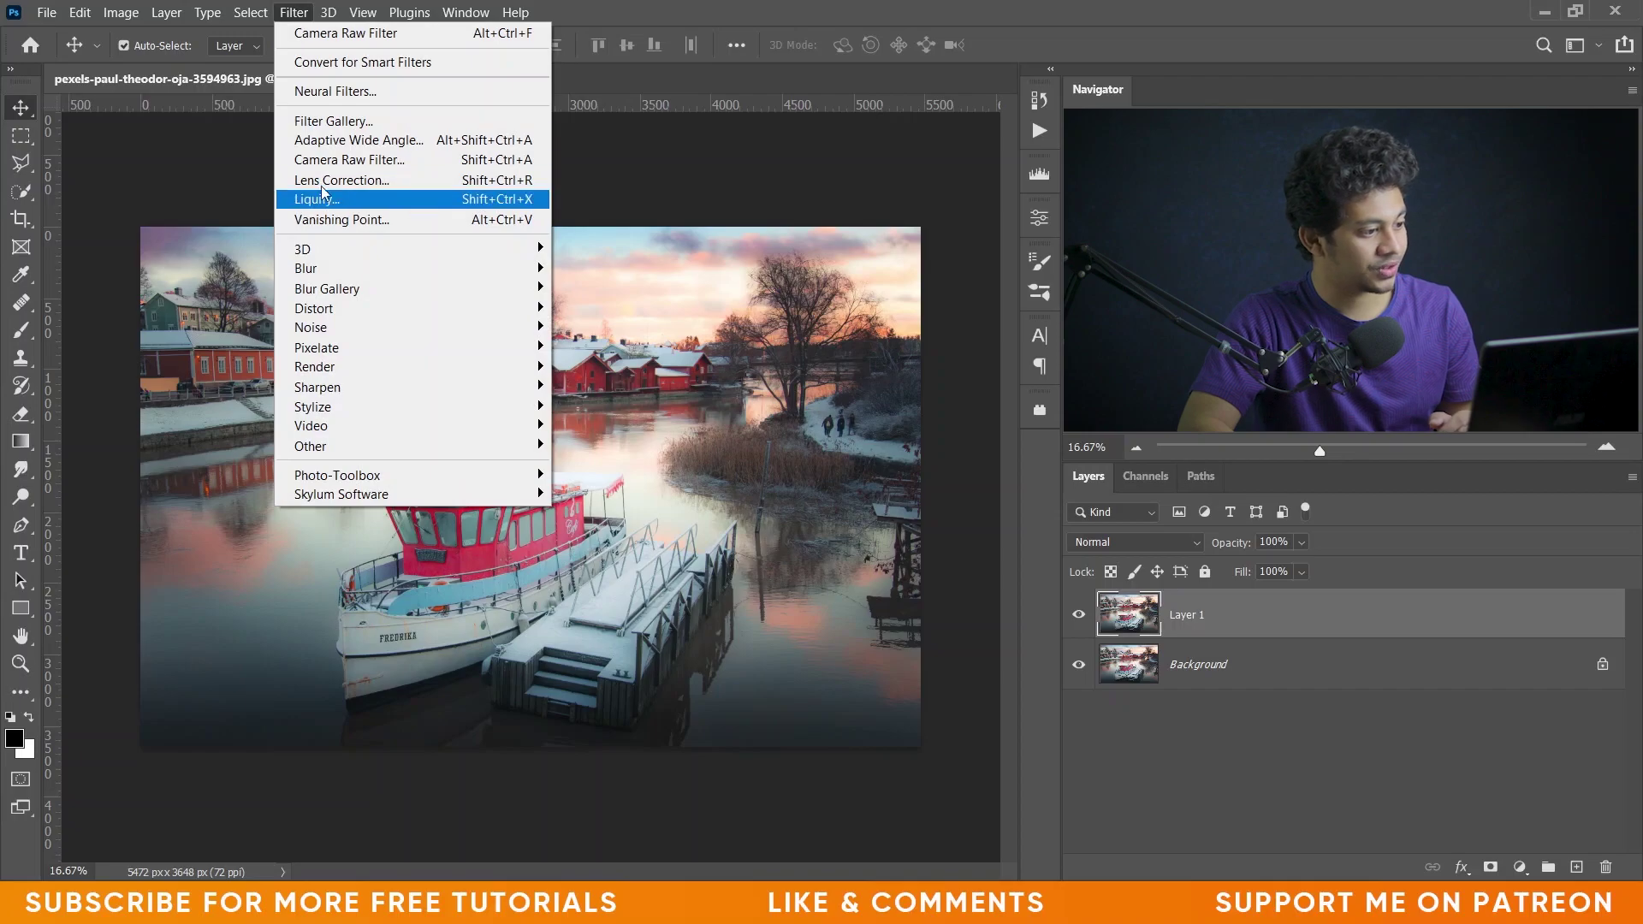
left_click(338, 161)
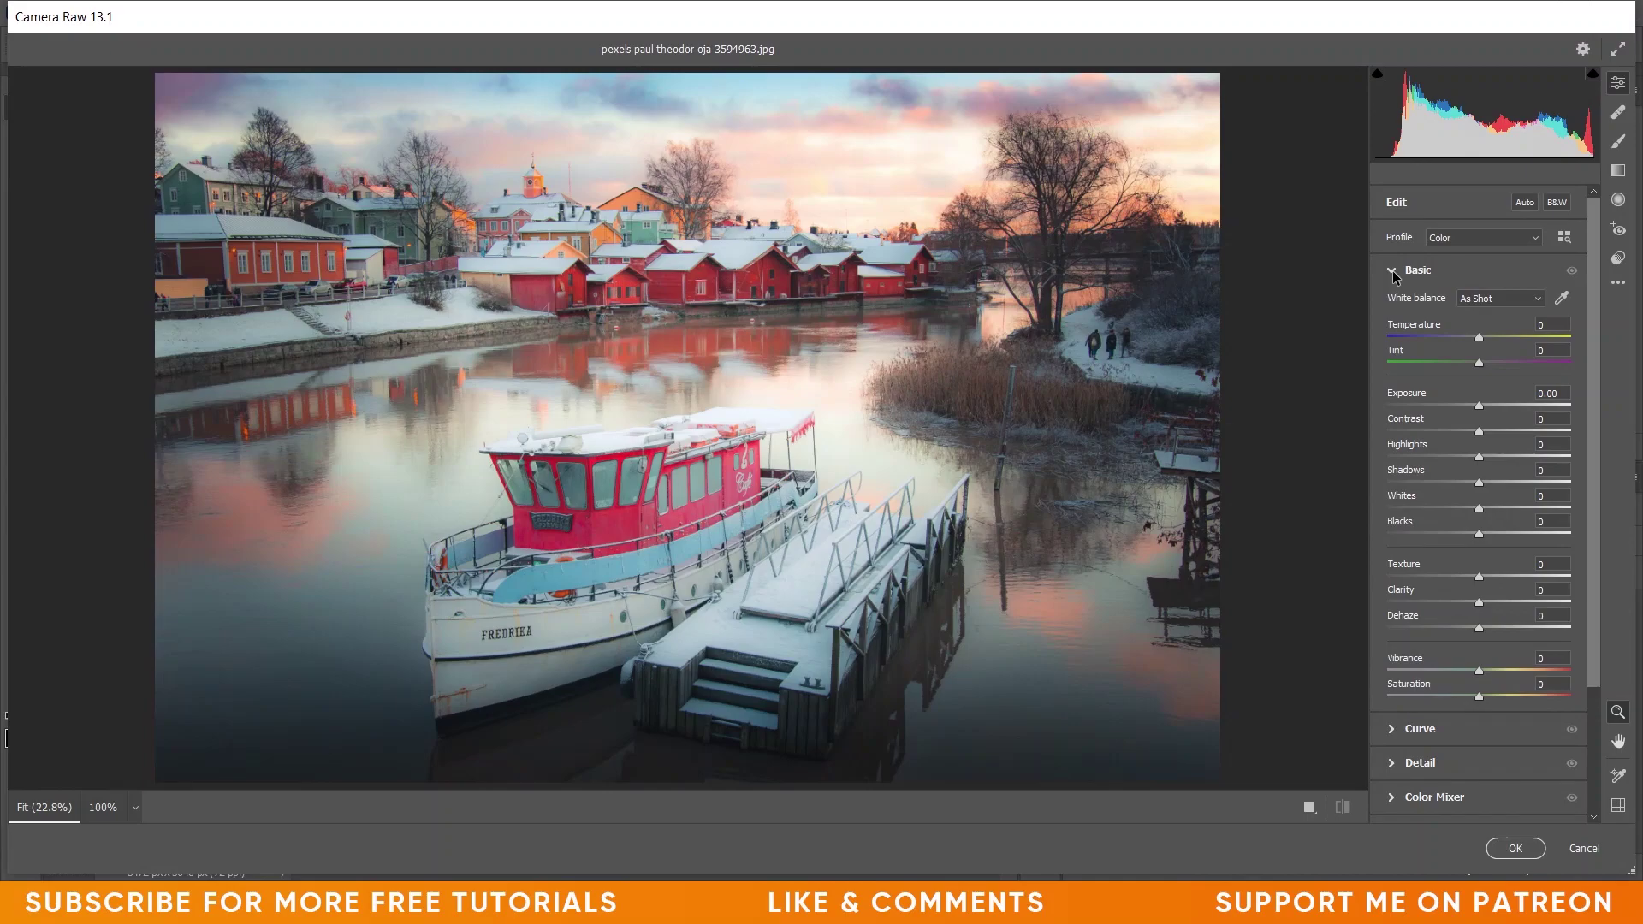
left_click(1392, 272)
left_click(1393, 273)
Step: Boost the photo's Saturation to +71
left_click(1479, 696)
left_click_drag(1480, 695, 1525, 700)
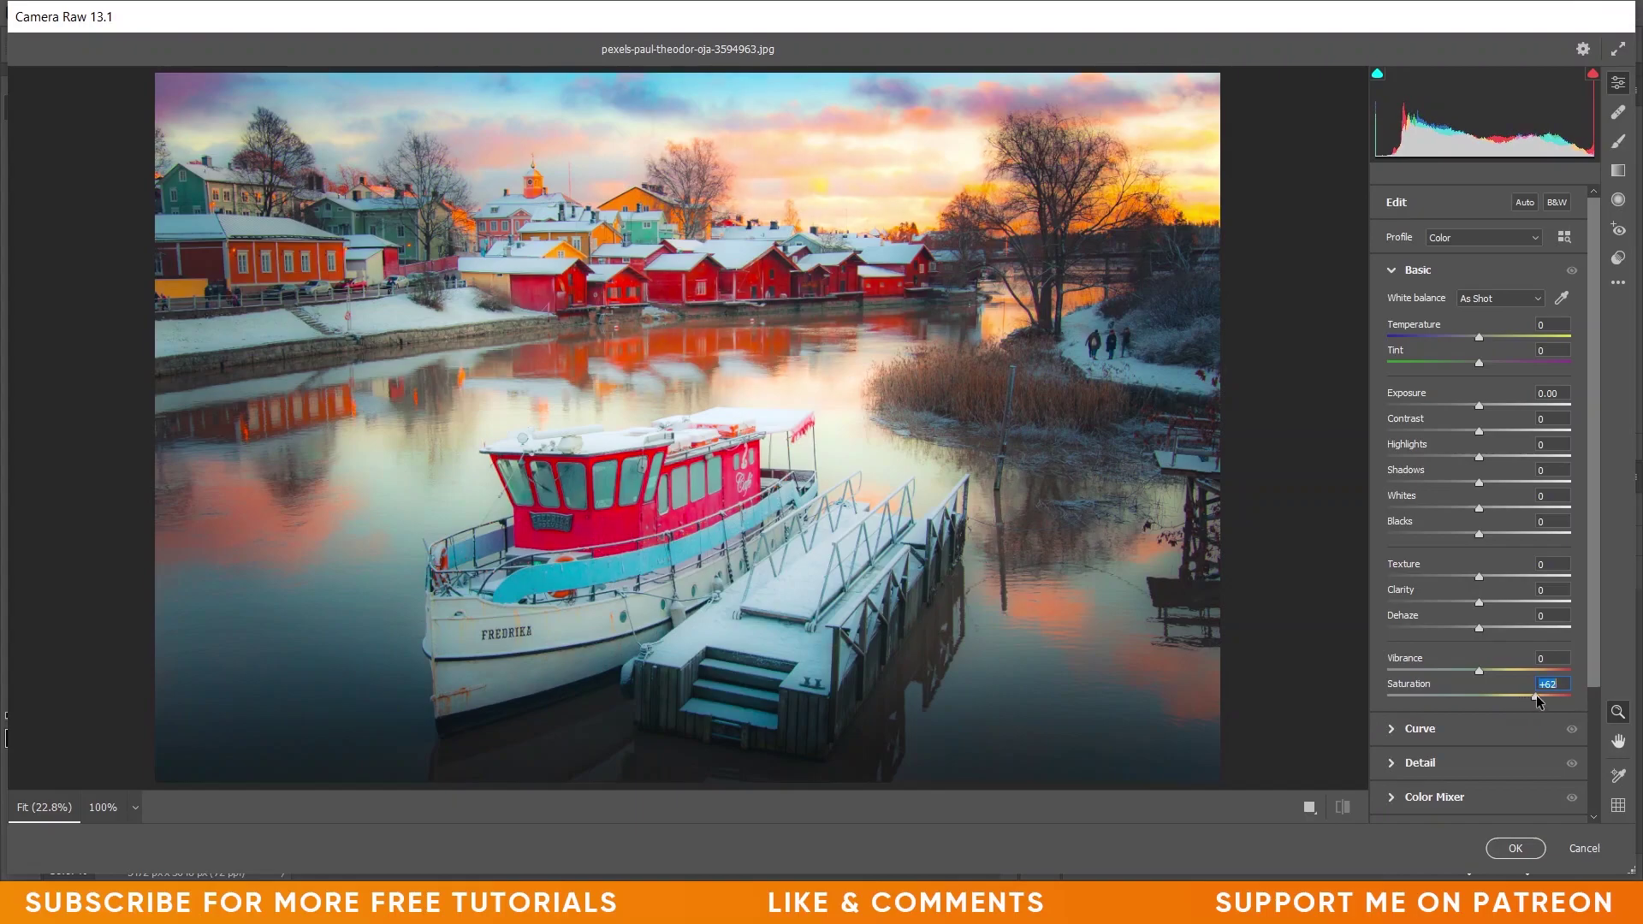
left_click_drag(1544, 695, 1544, 696)
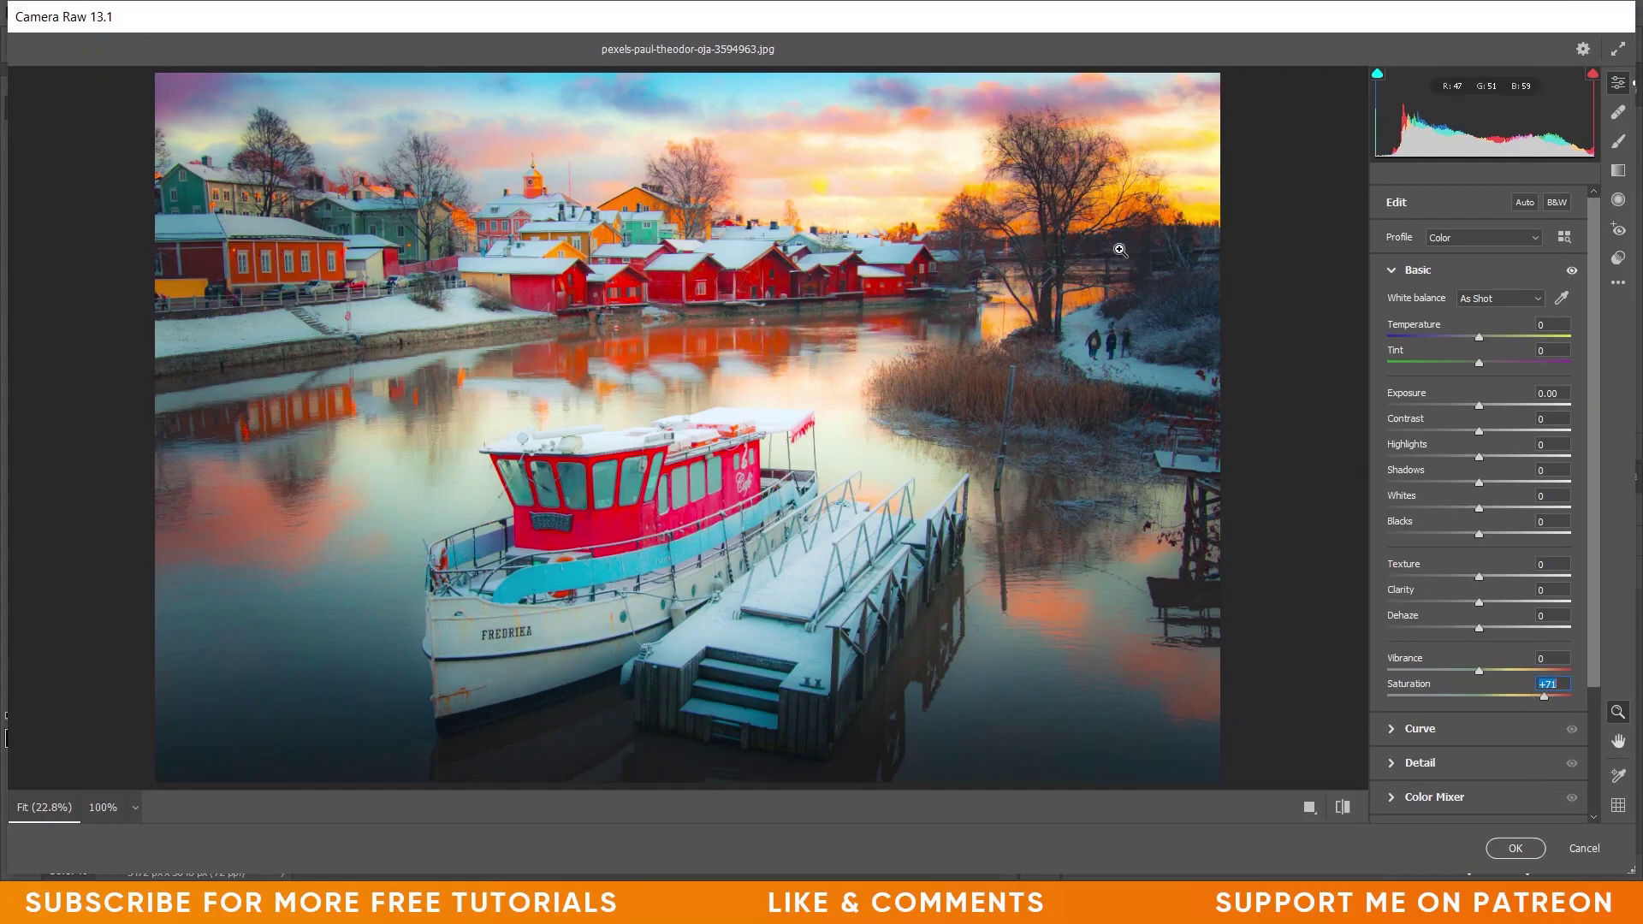
Step: Compare +71 Saturation with the original in Before/After view, then reset Saturation to 0
key("q")
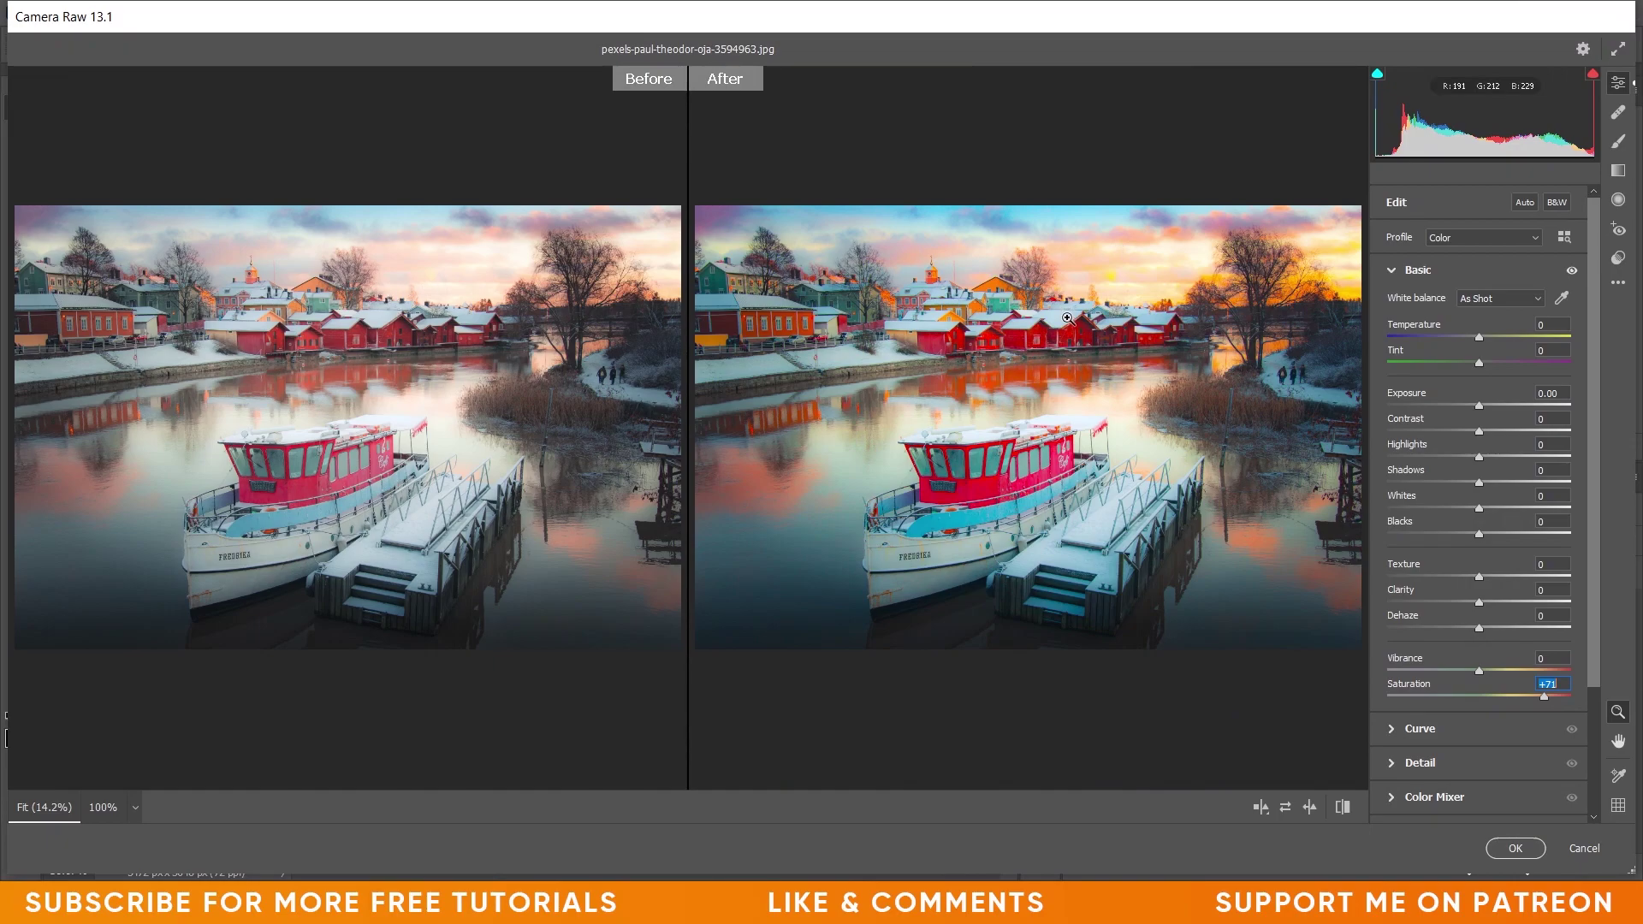
left_click_drag(1037, 291, 1095, 321)
key("h")
left_click_drag(937, 414, 751, 474)
key("z")
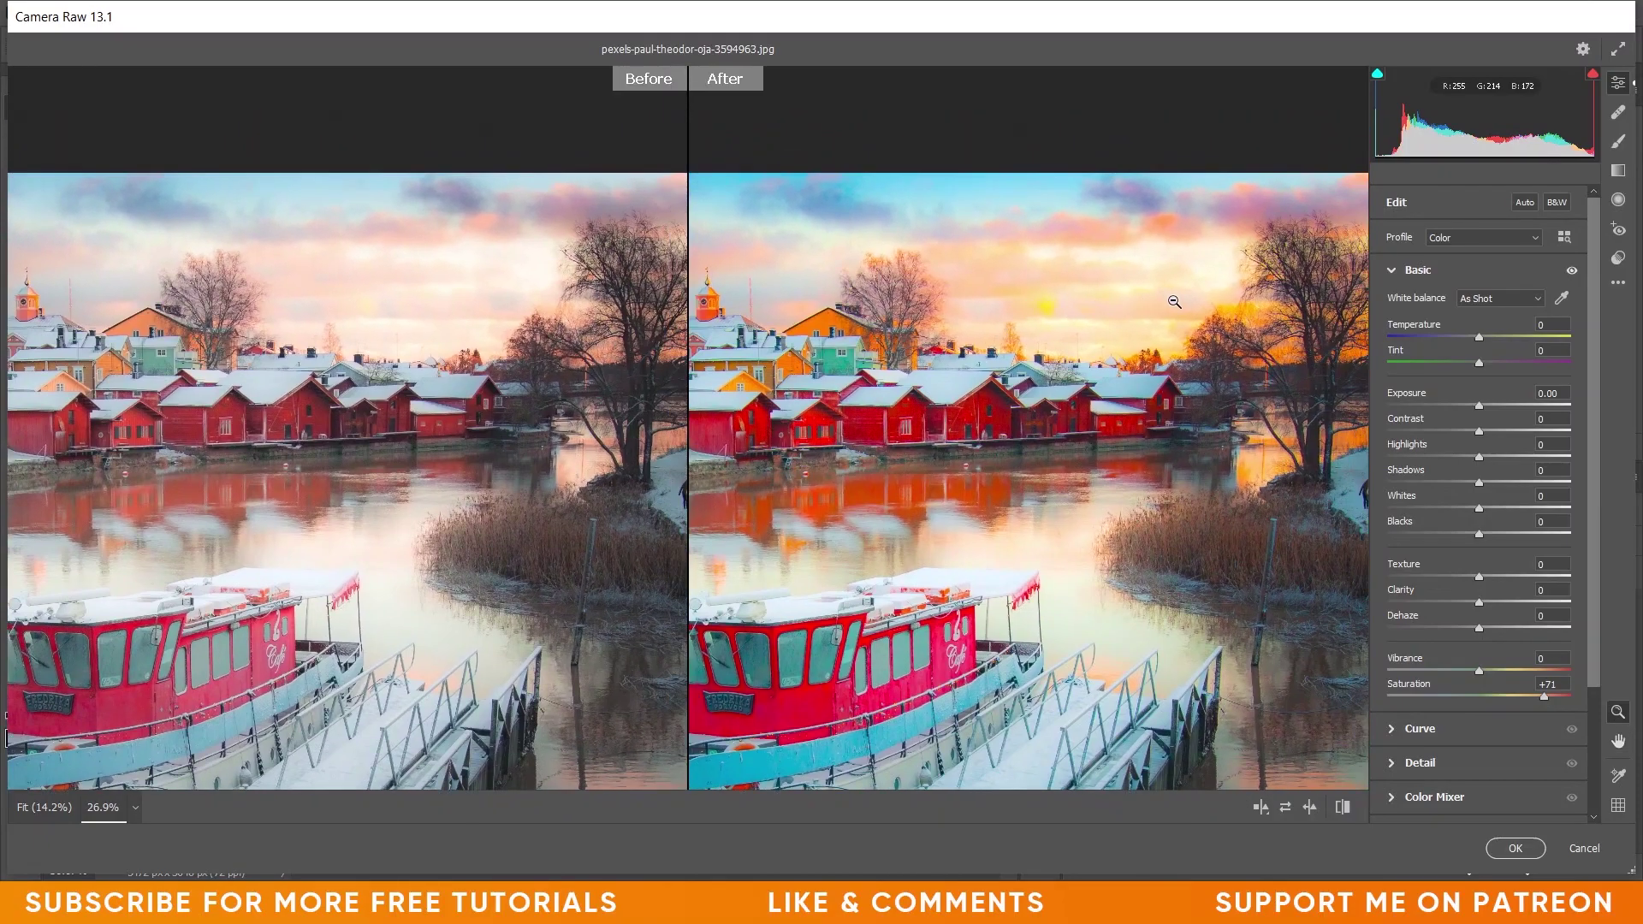
key("h")
left_click_drag(1188, 310, 1038, 286)
key("z")
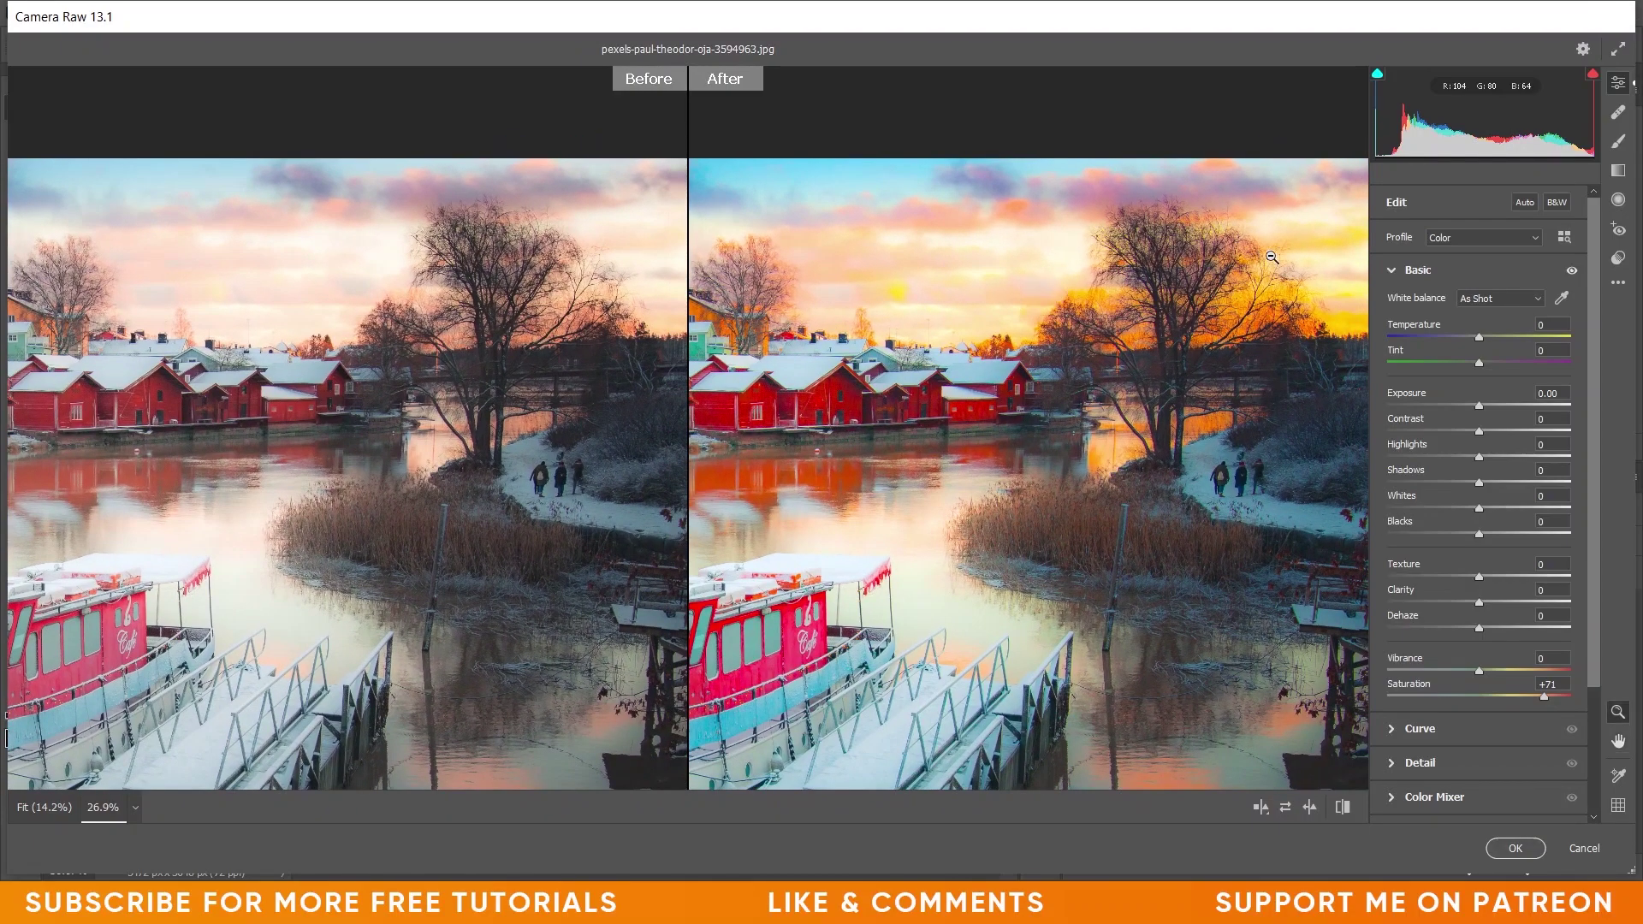
left_click(1145, 261)
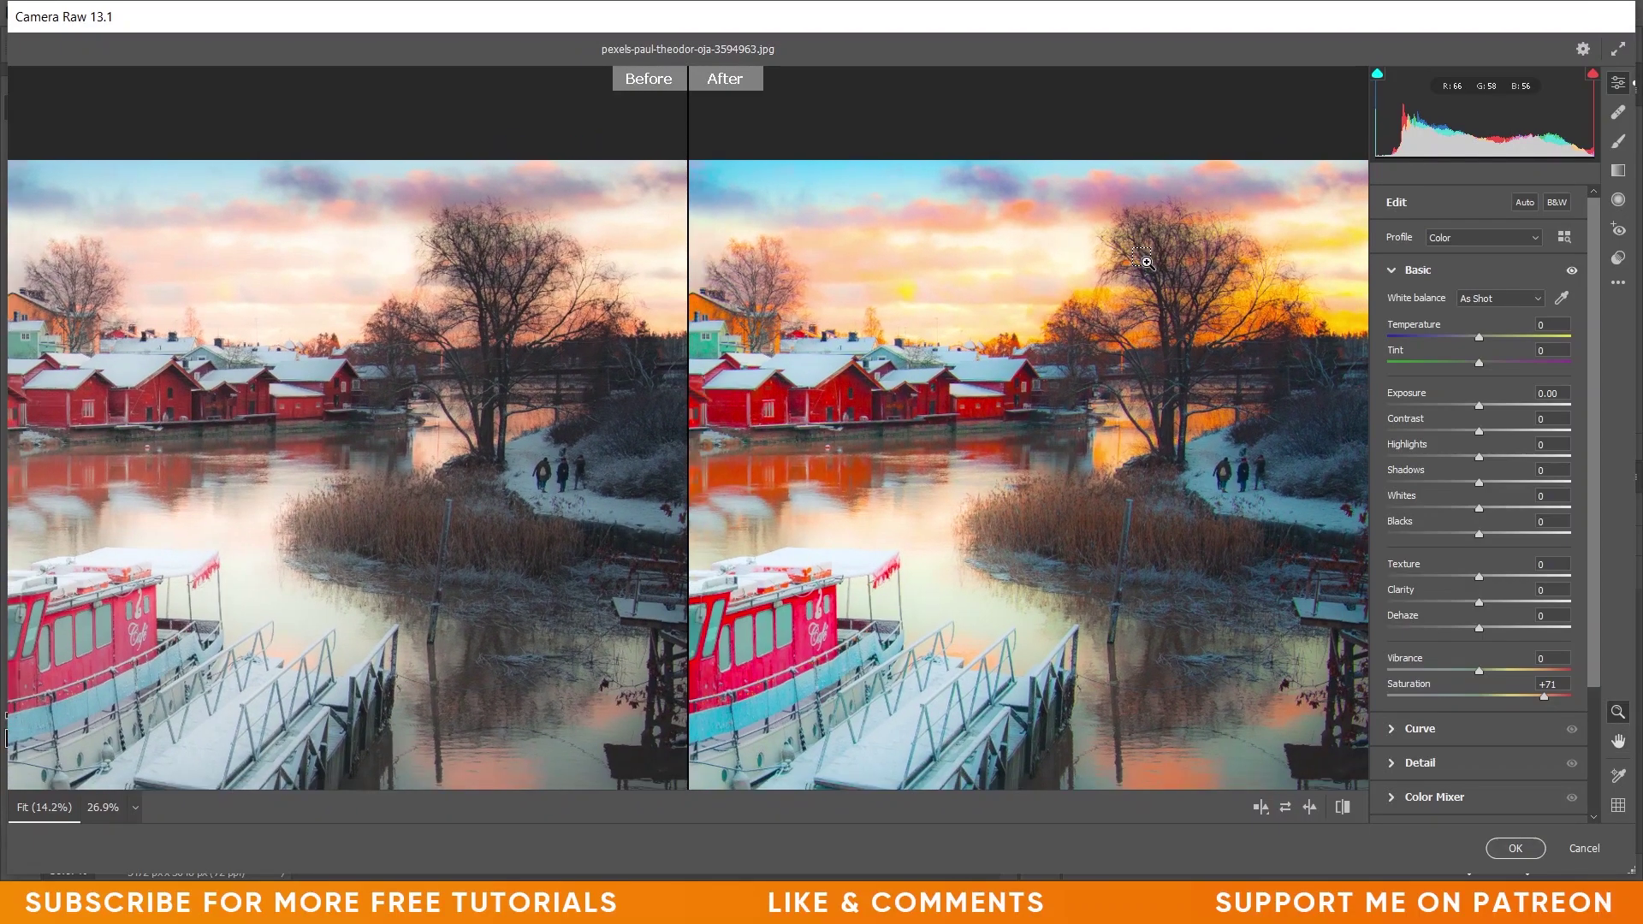
left_click(1145, 261)
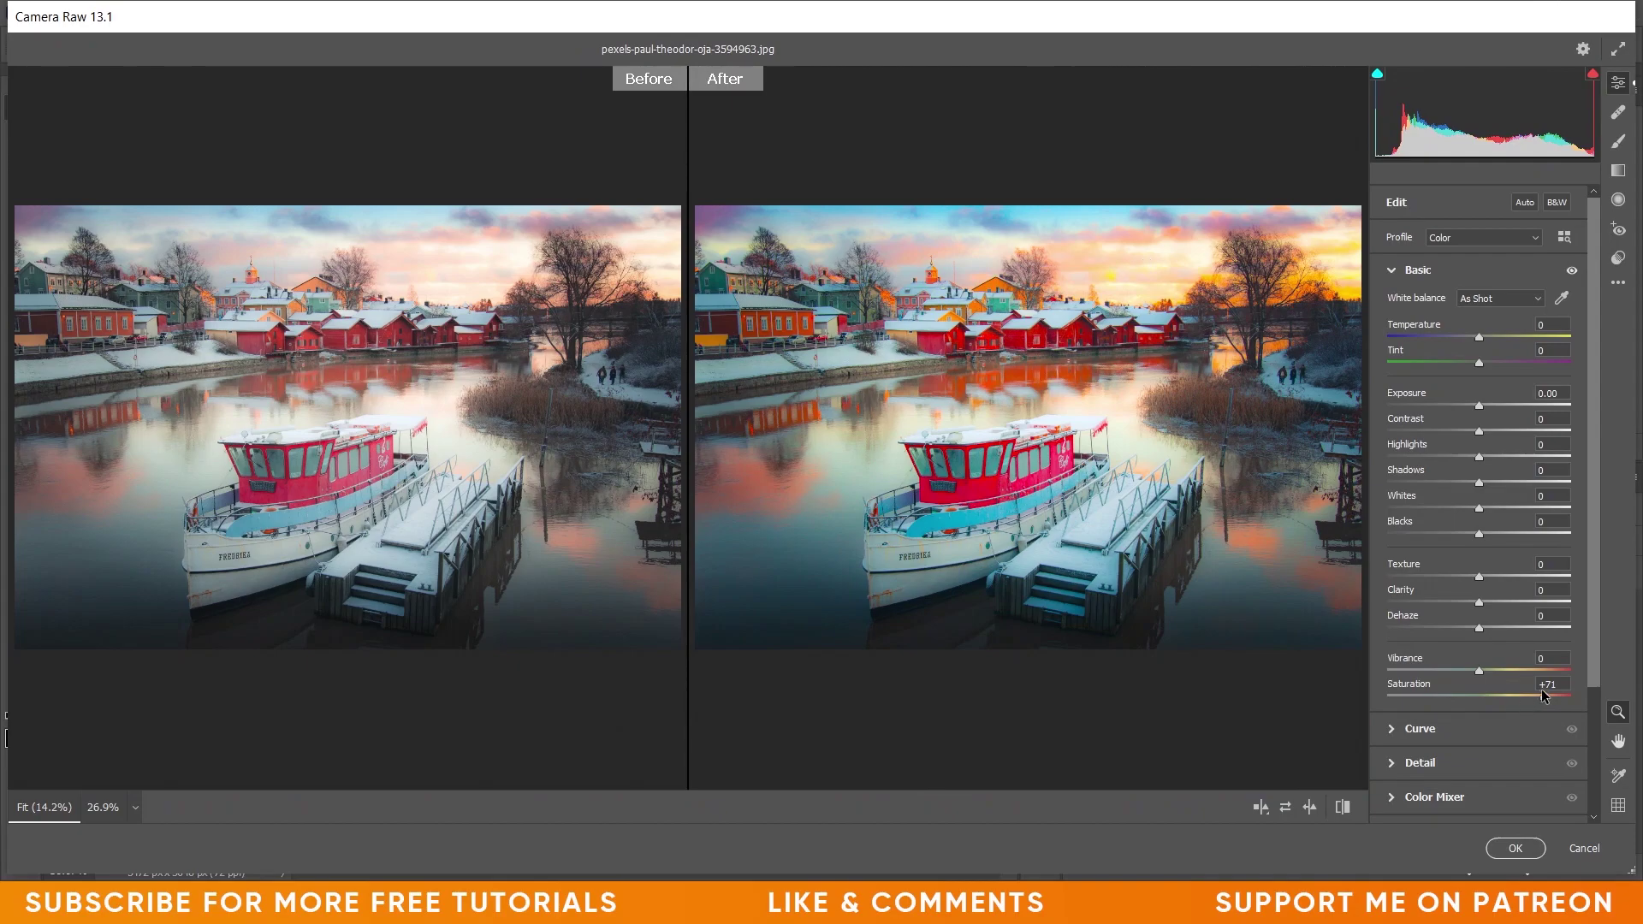
double_click(1545, 697)
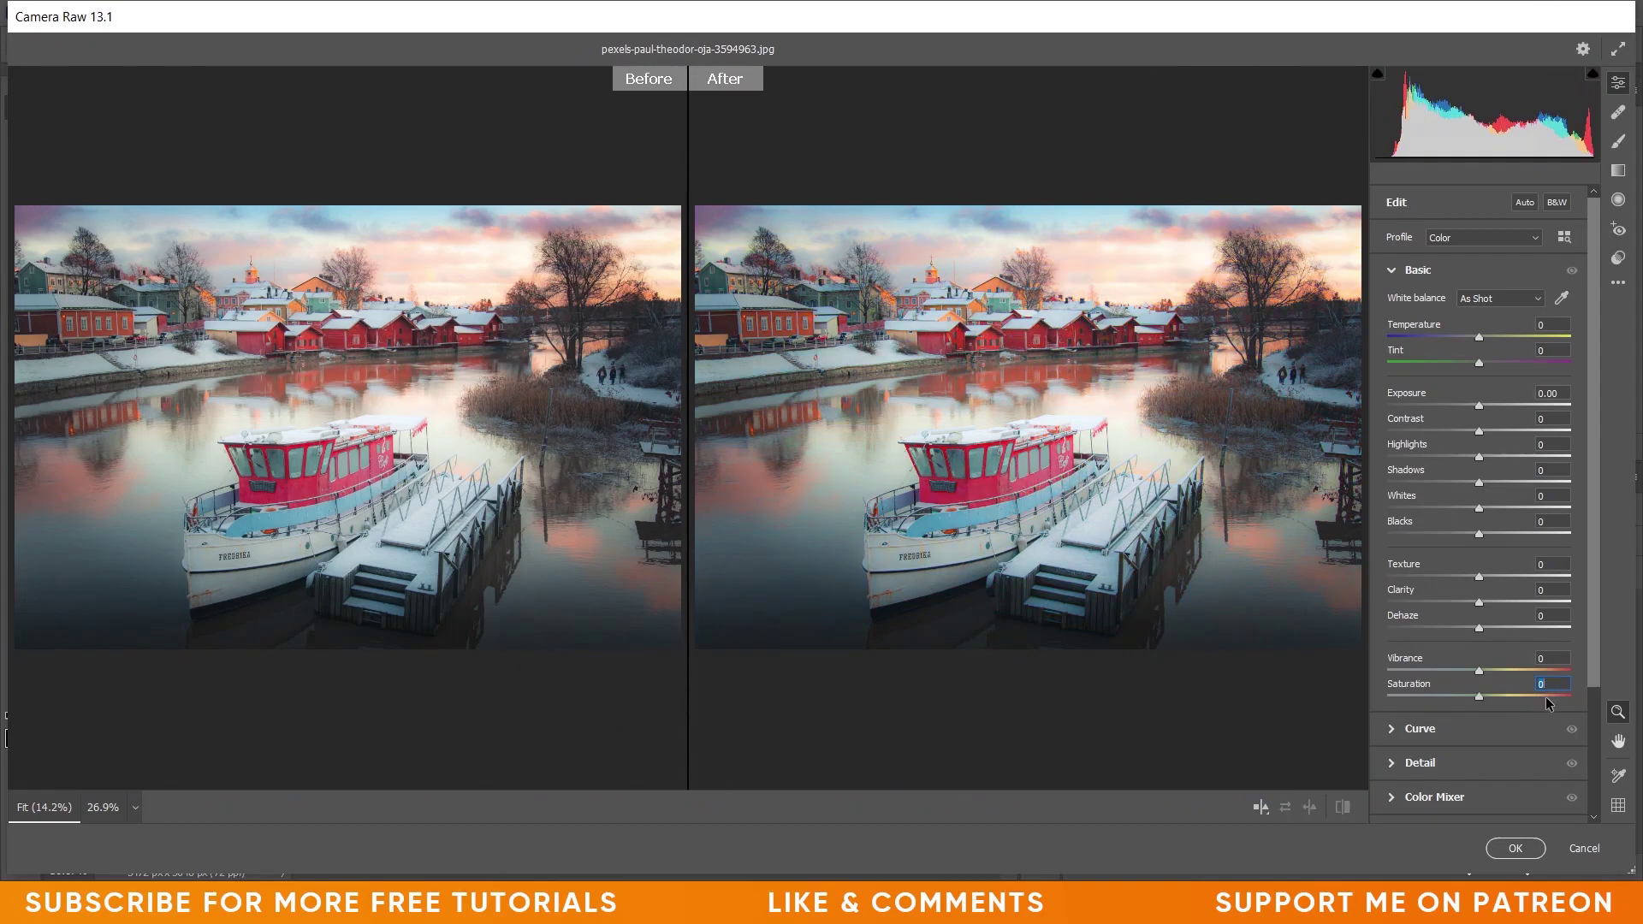
key("q")
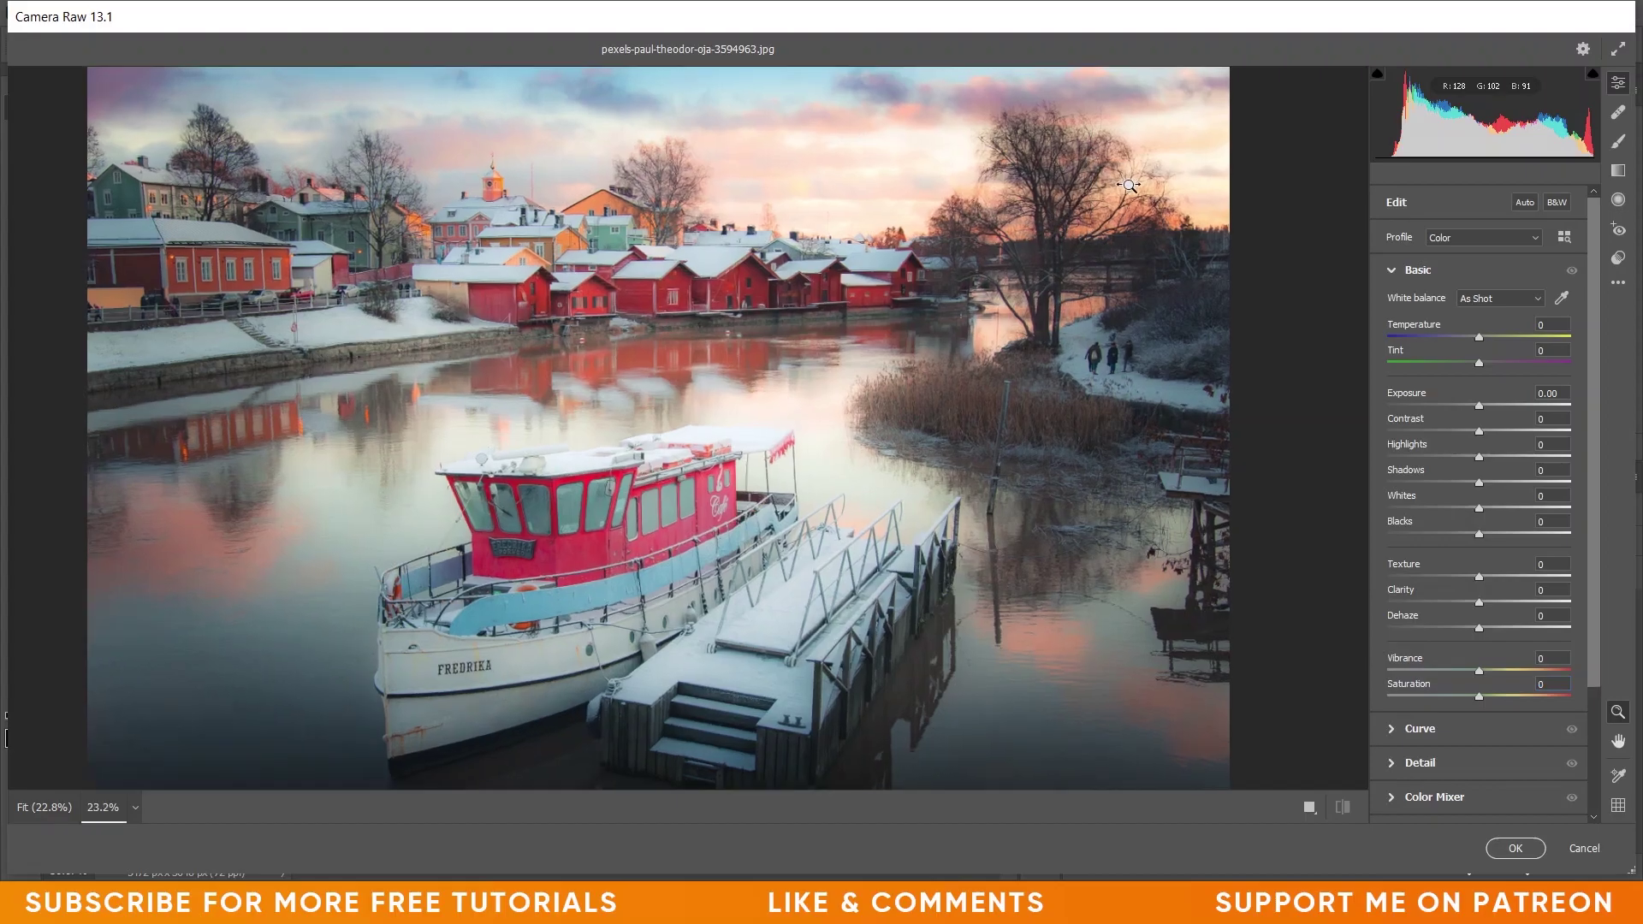
Step: Try Saturation at +78 and +79, resetting each time, then settle on +63
left_click(1091, 158)
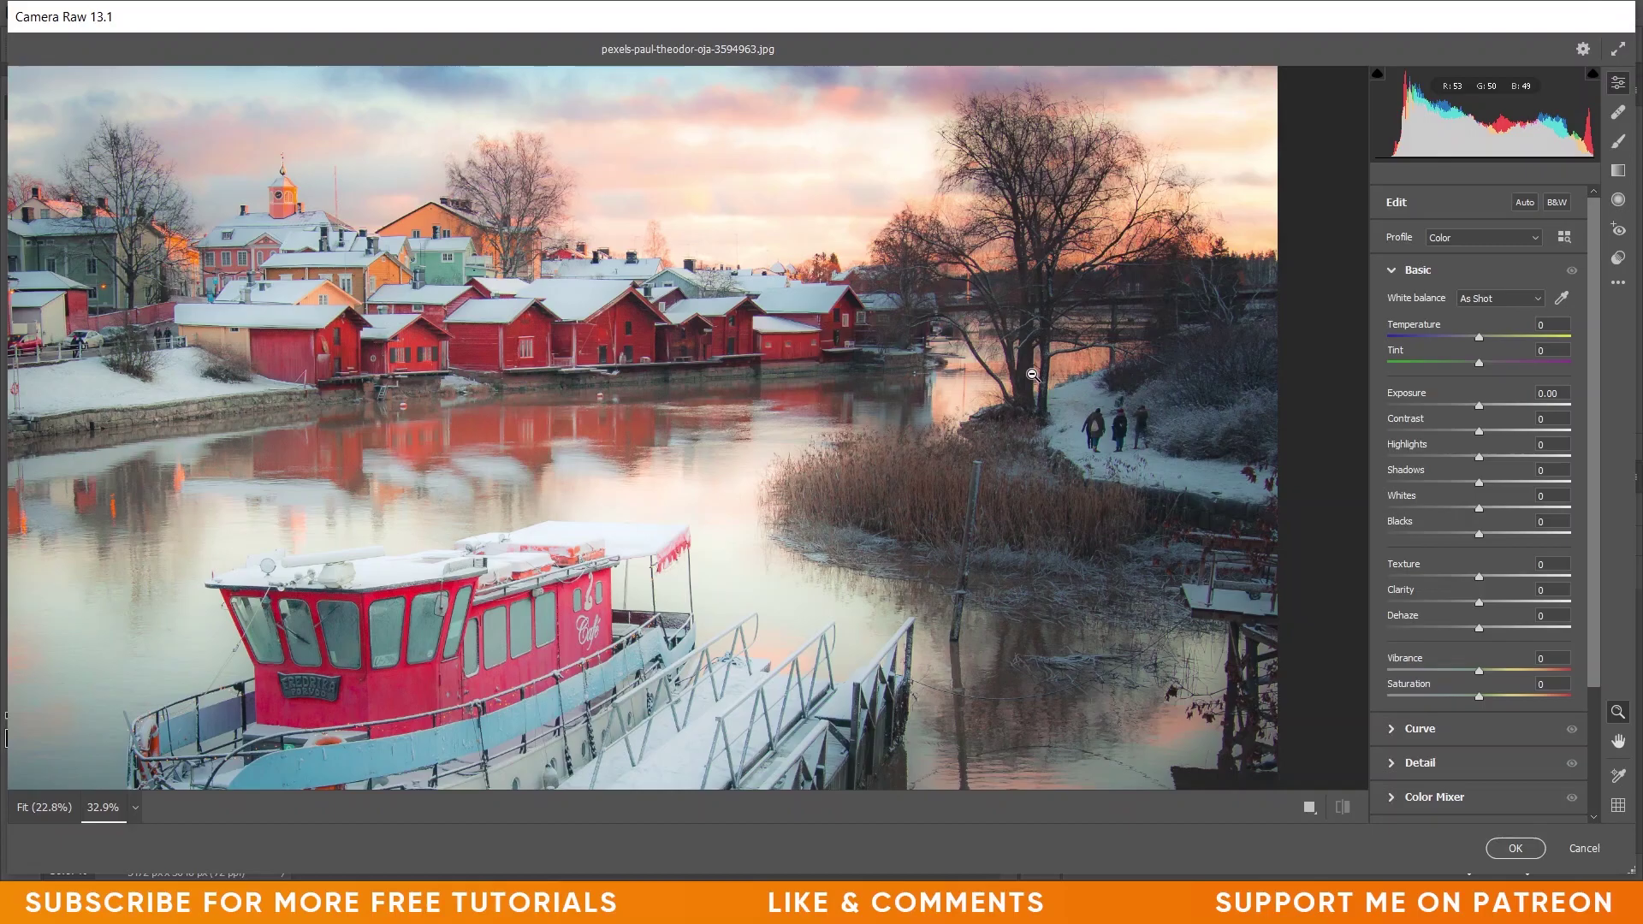
key("ctrl+0")
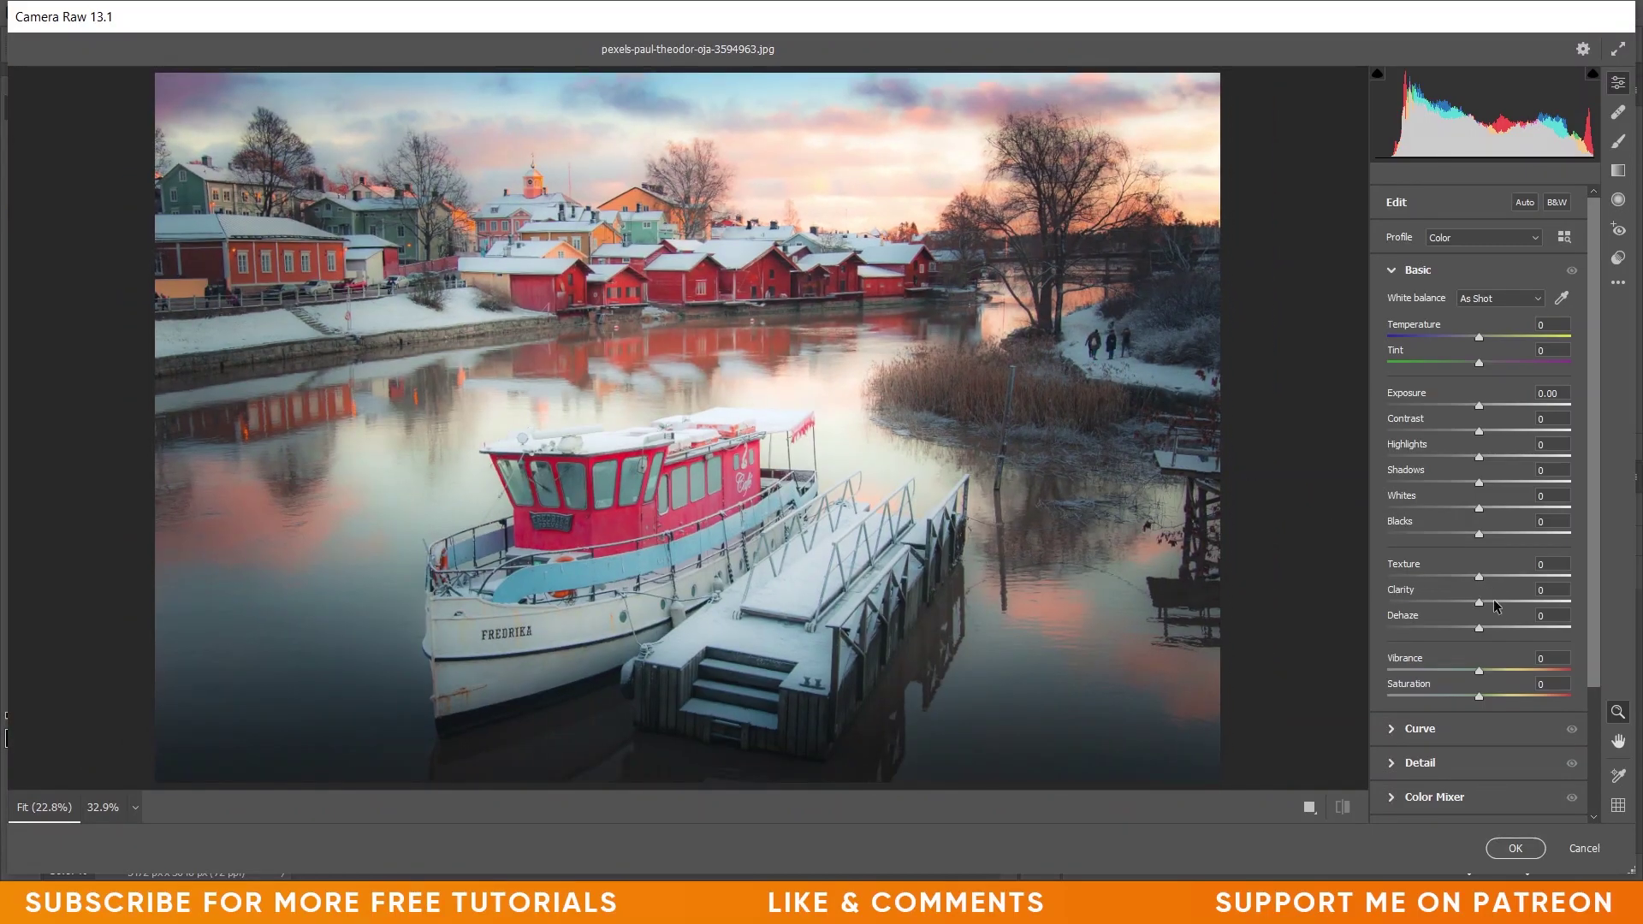
left_click_drag(1495, 690, 1551, 702)
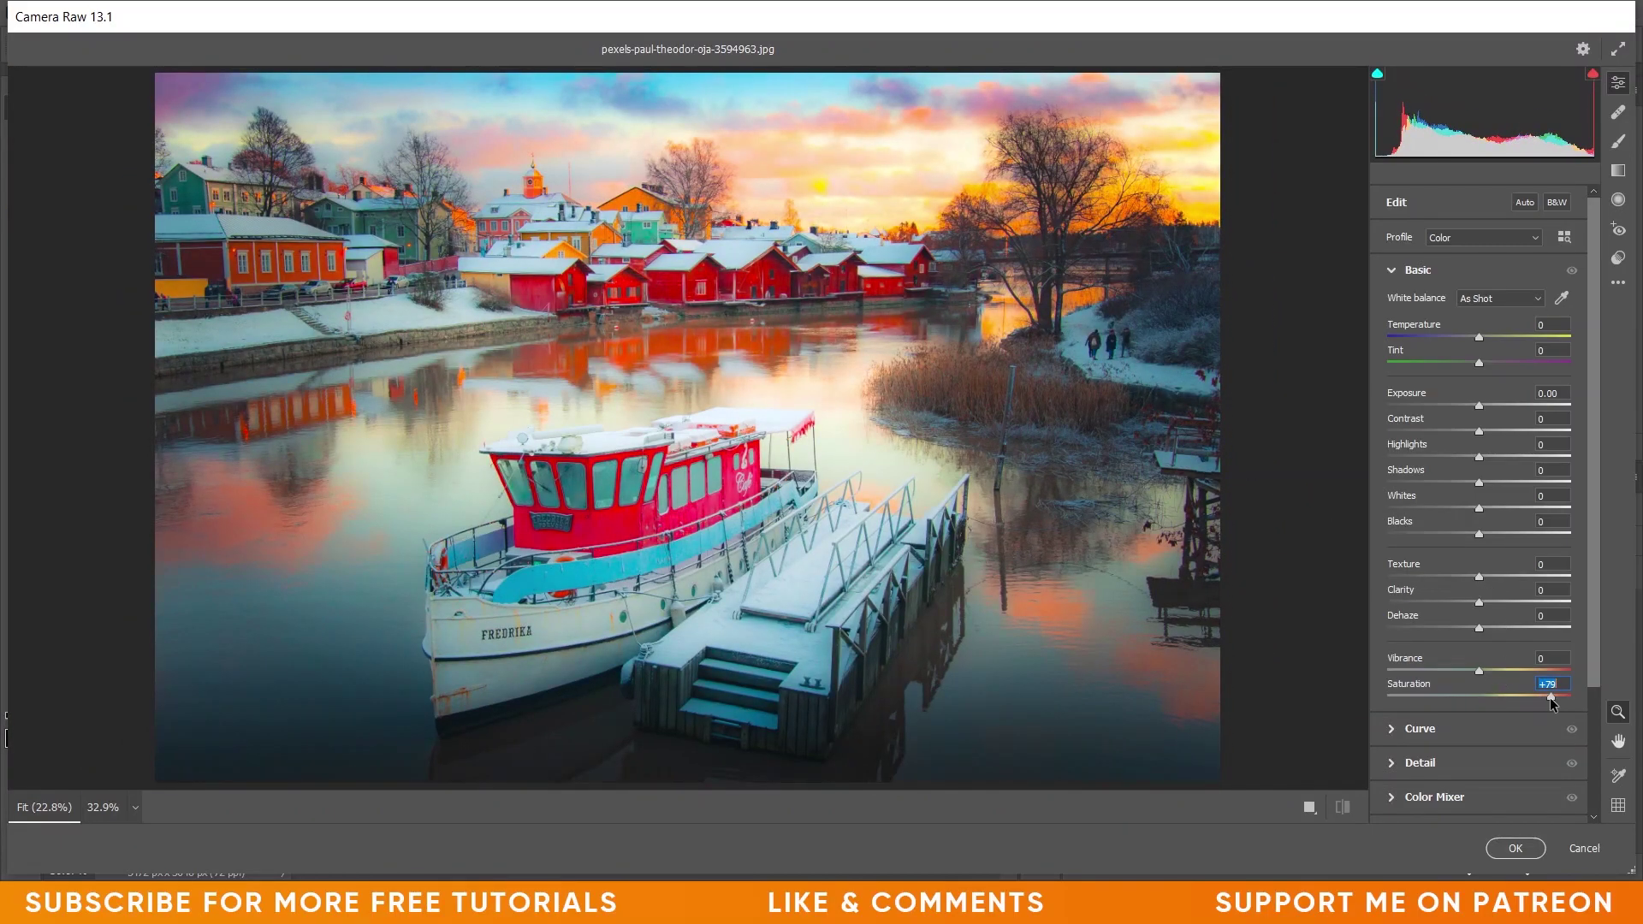
scroll(1050, 149, "up", 1)
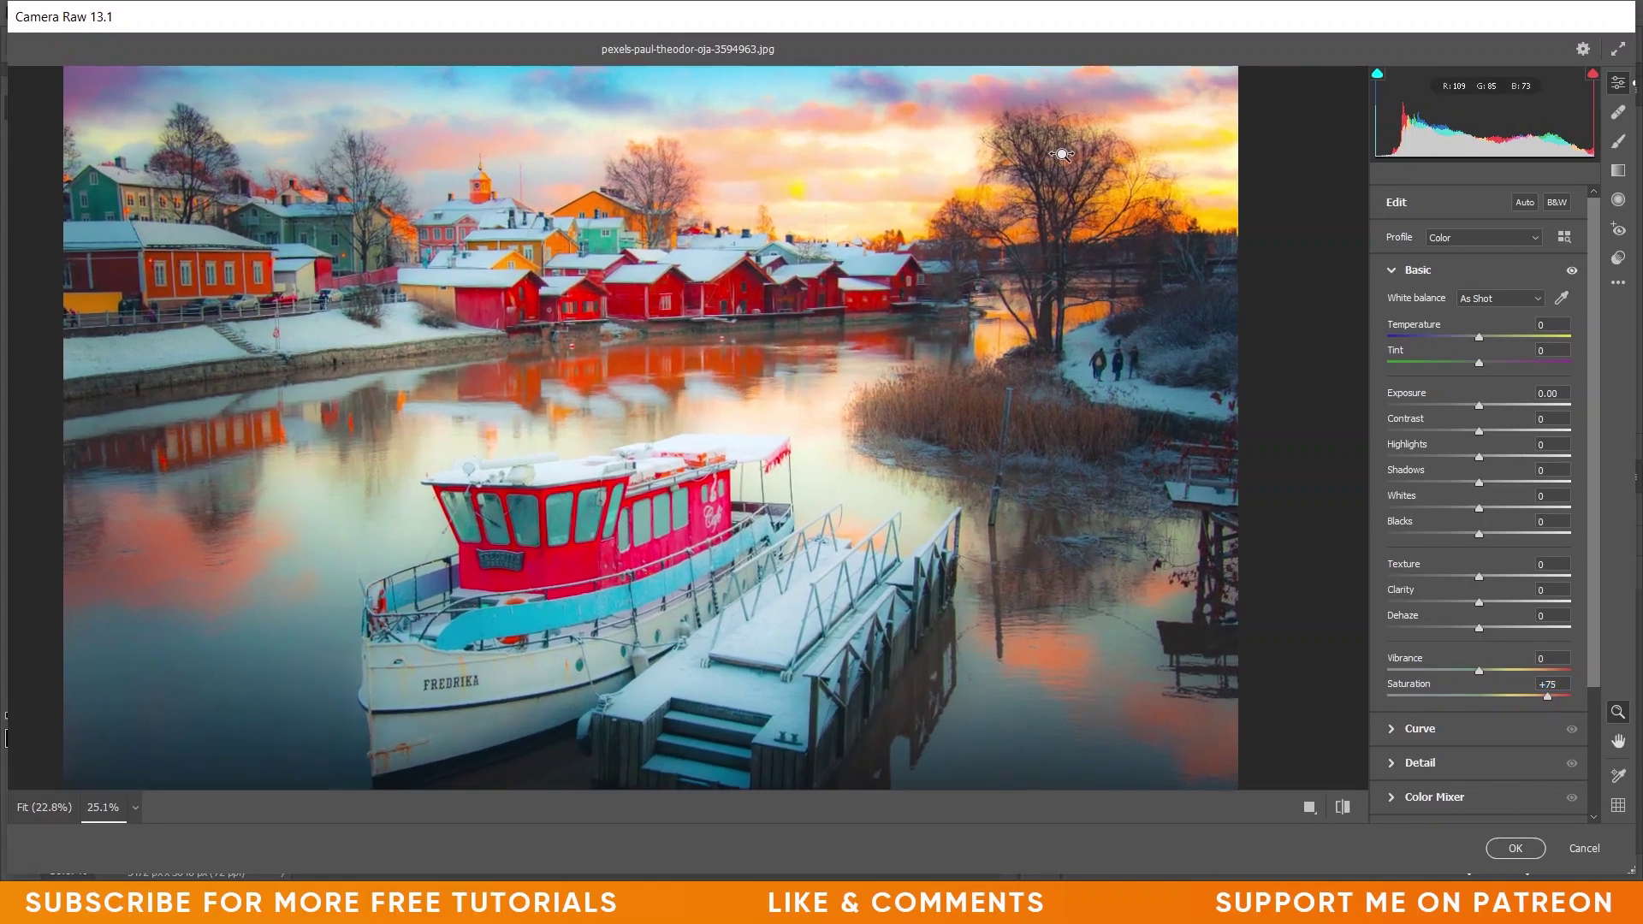
double_click(1549, 699)
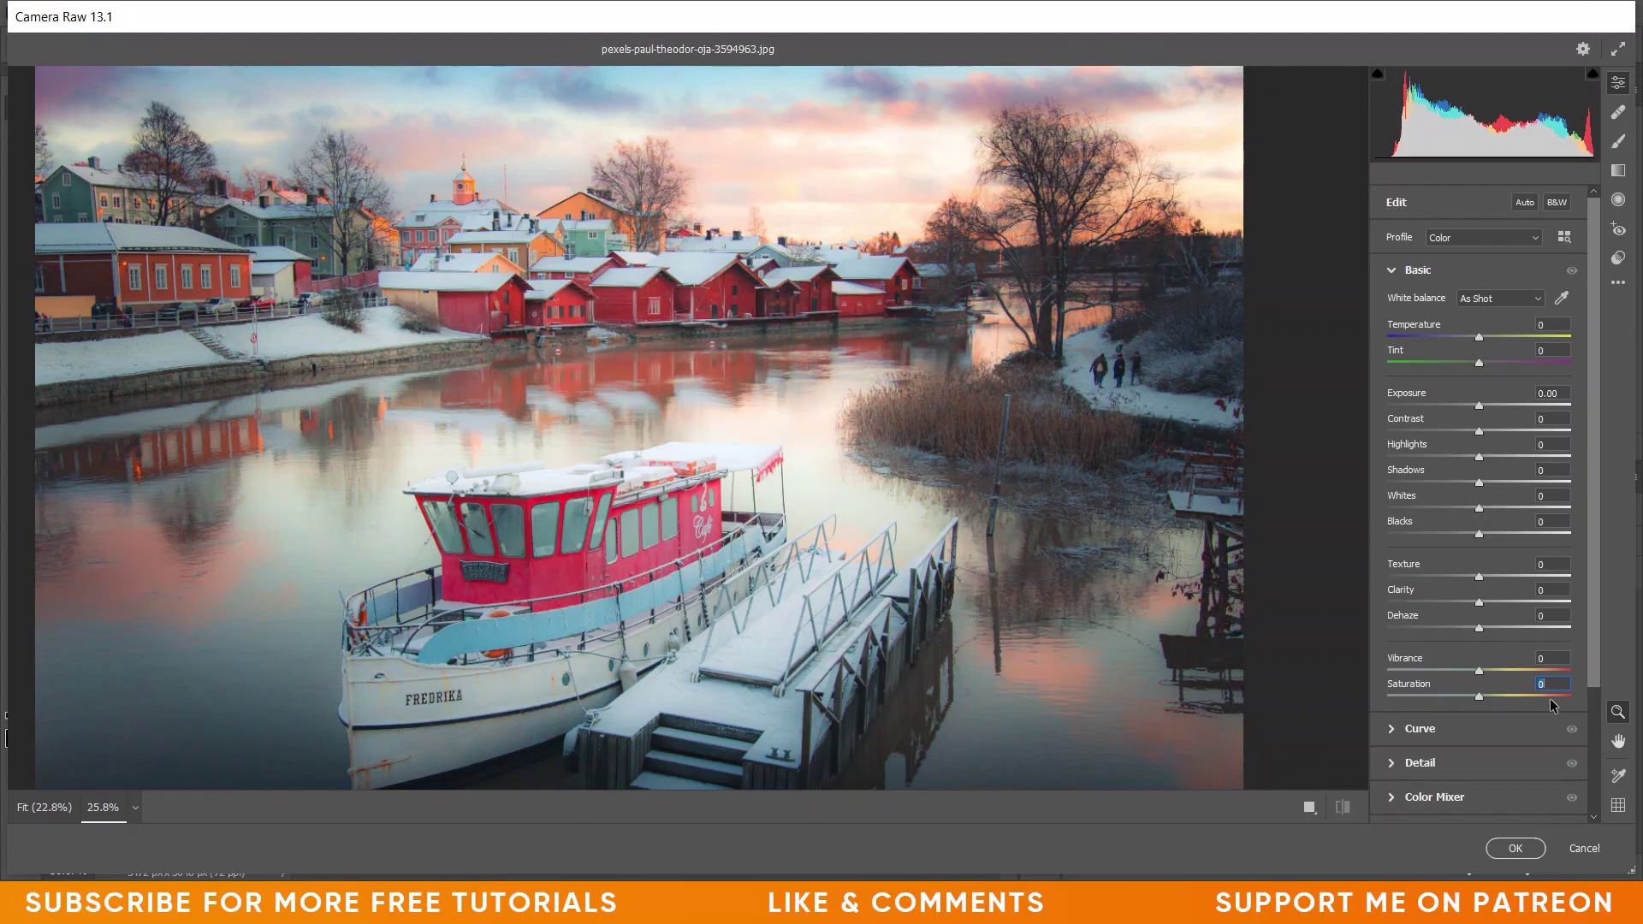
left_click(1549, 698)
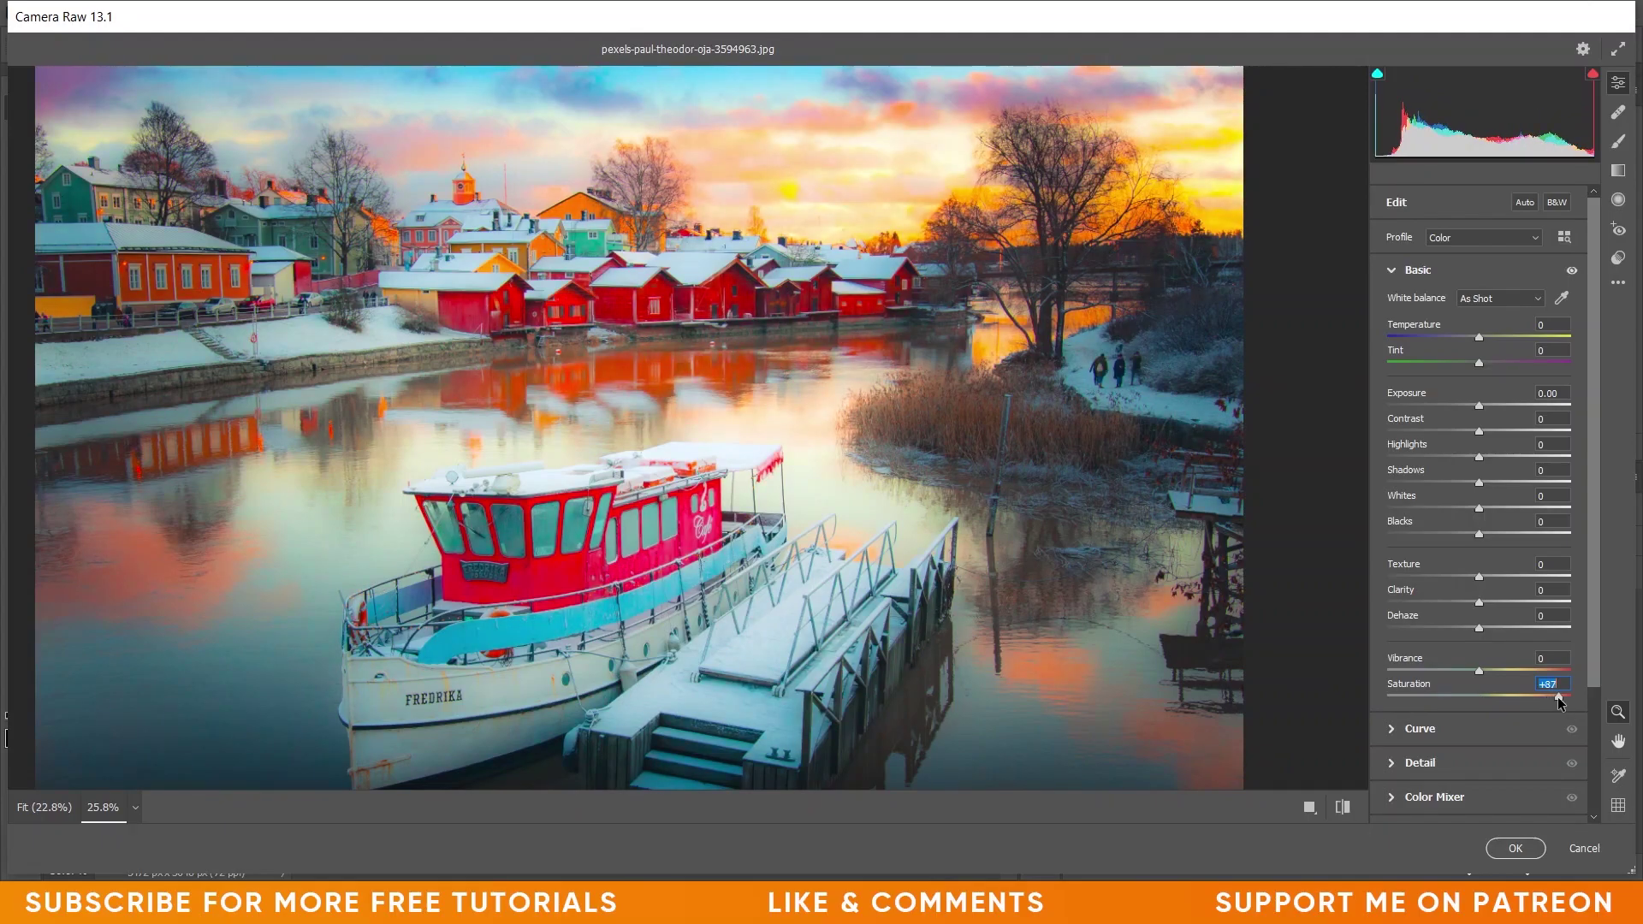
double_click(1554, 696)
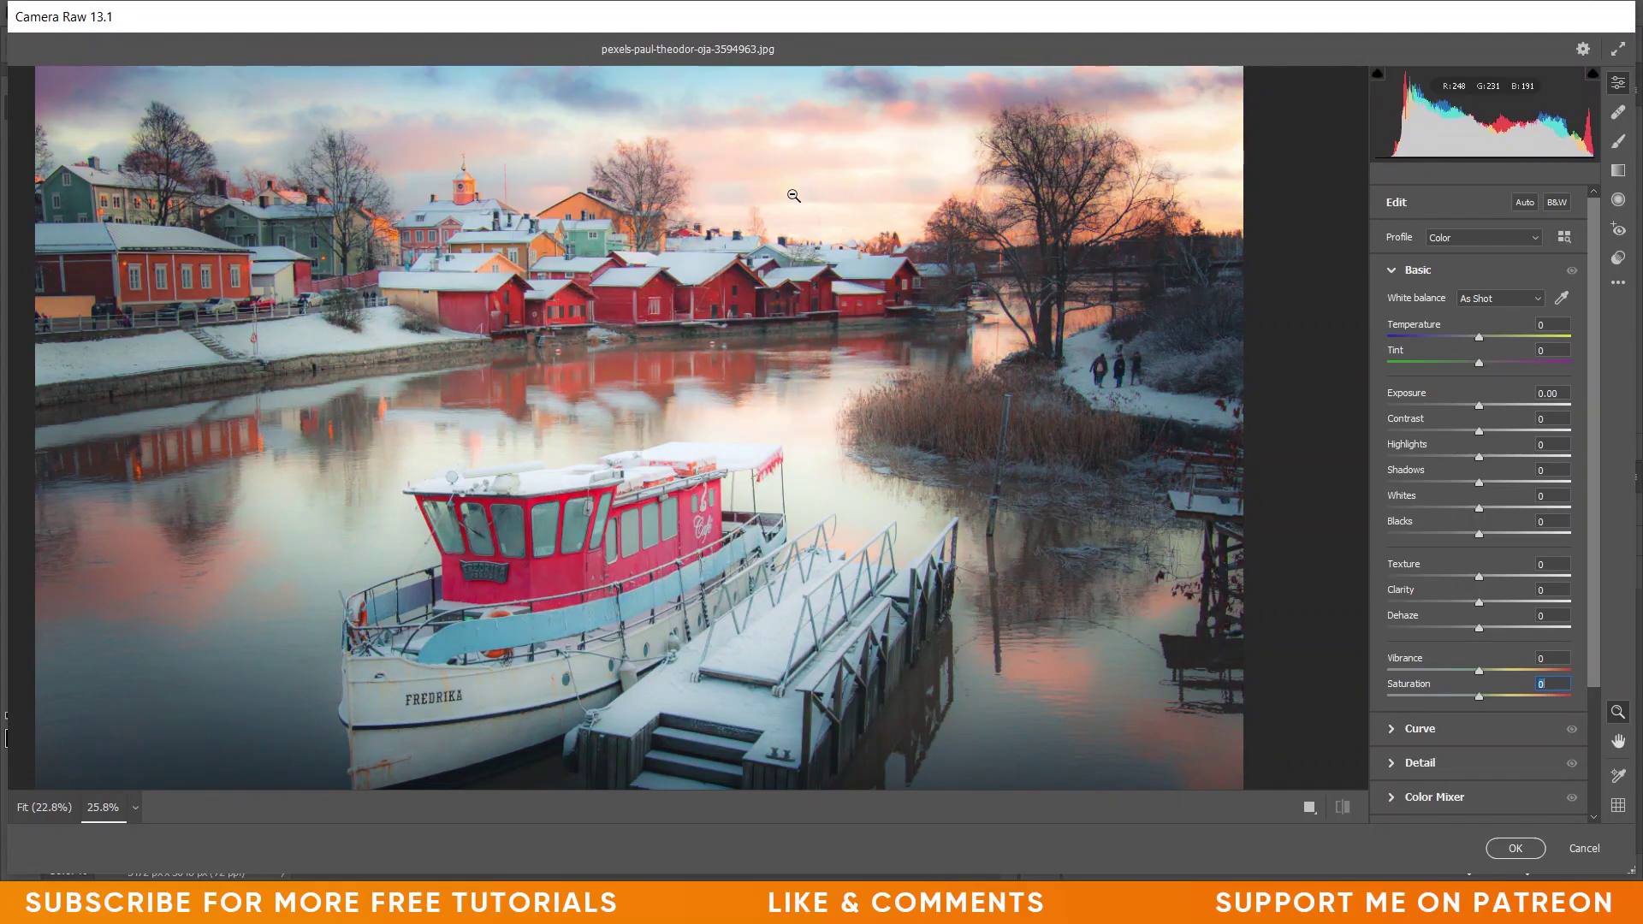
left_click(1535, 693)
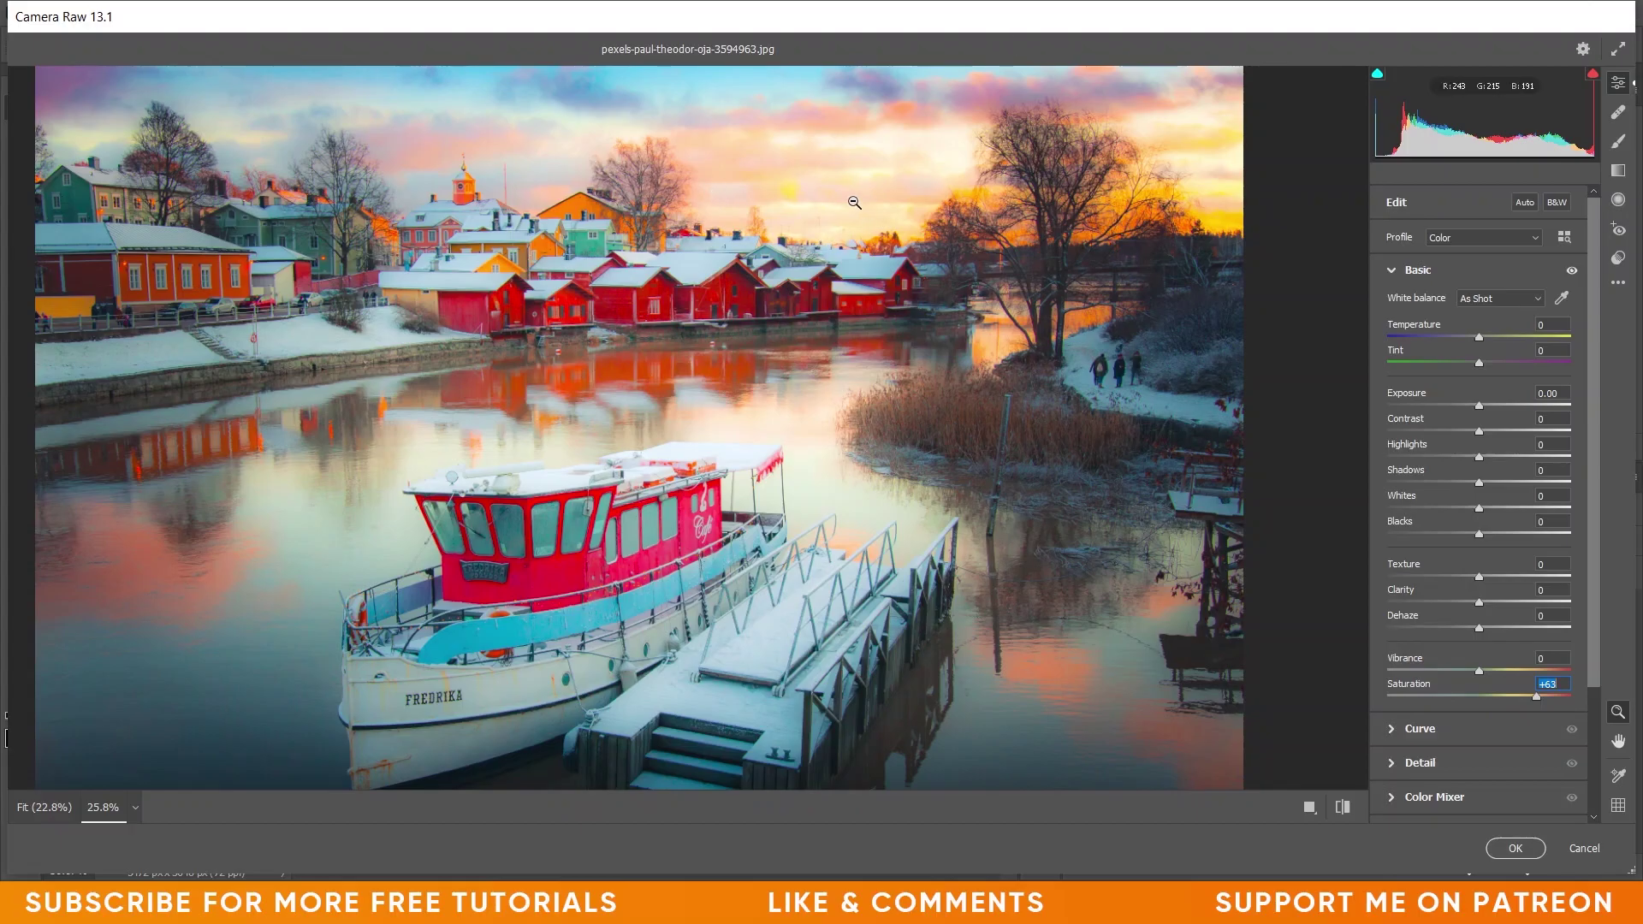
Step: Push Saturation to +100, drop it near zero for comparison, then return it to +100
scroll(813, 184, "up", 2)
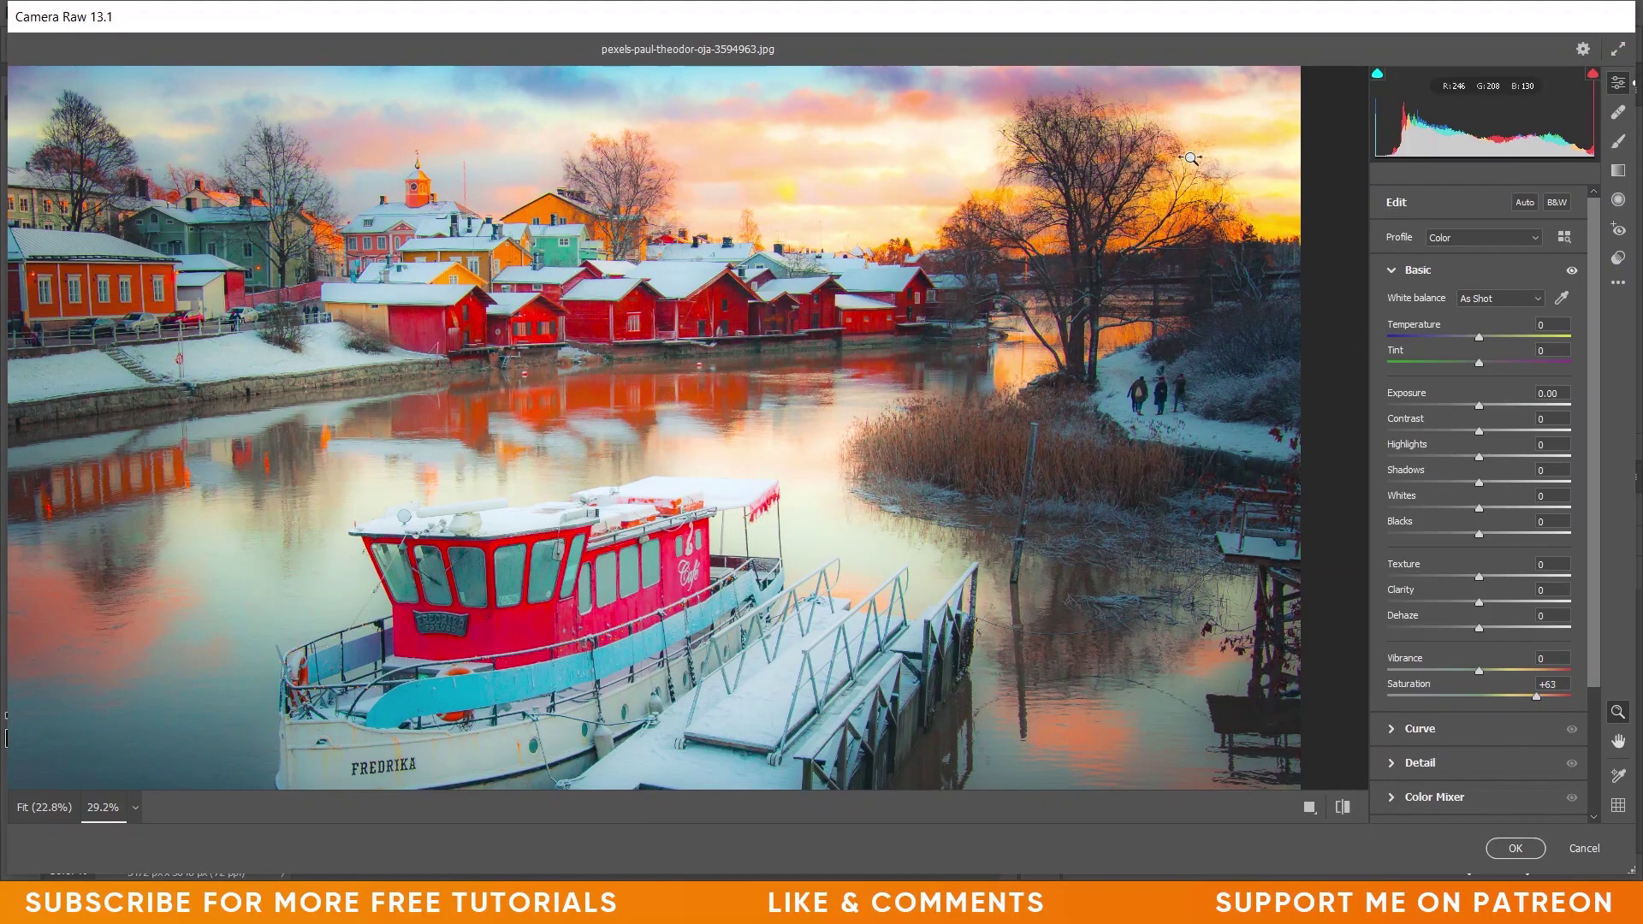
scroll(1198, 167, "up", 2)
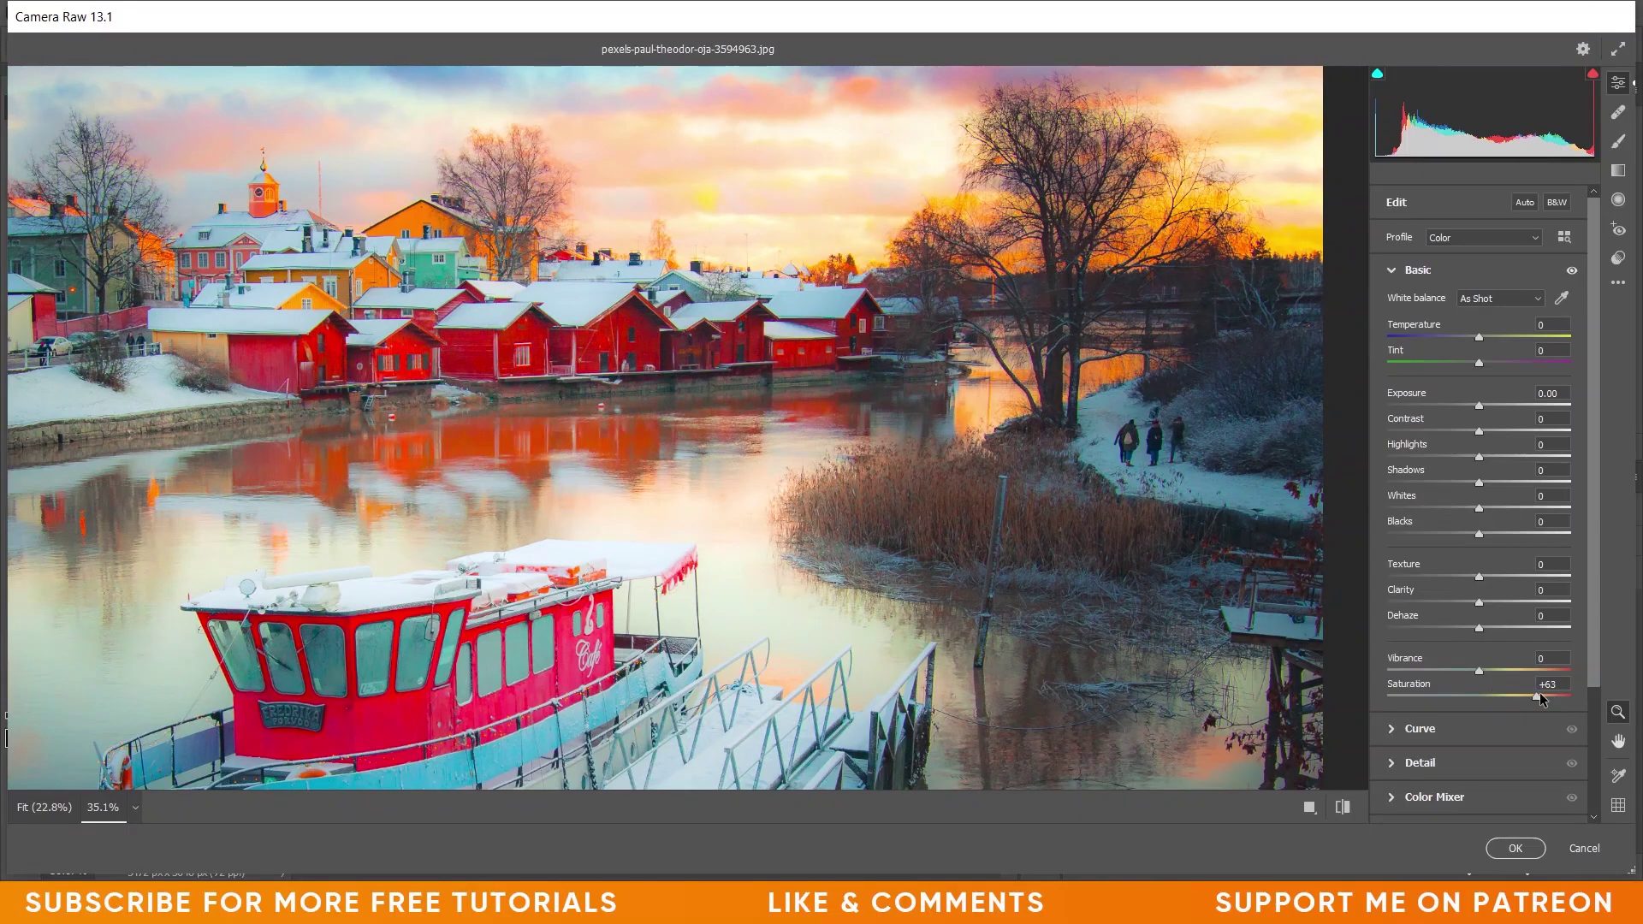
left_click_drag(1548, 693, 1596, 700)
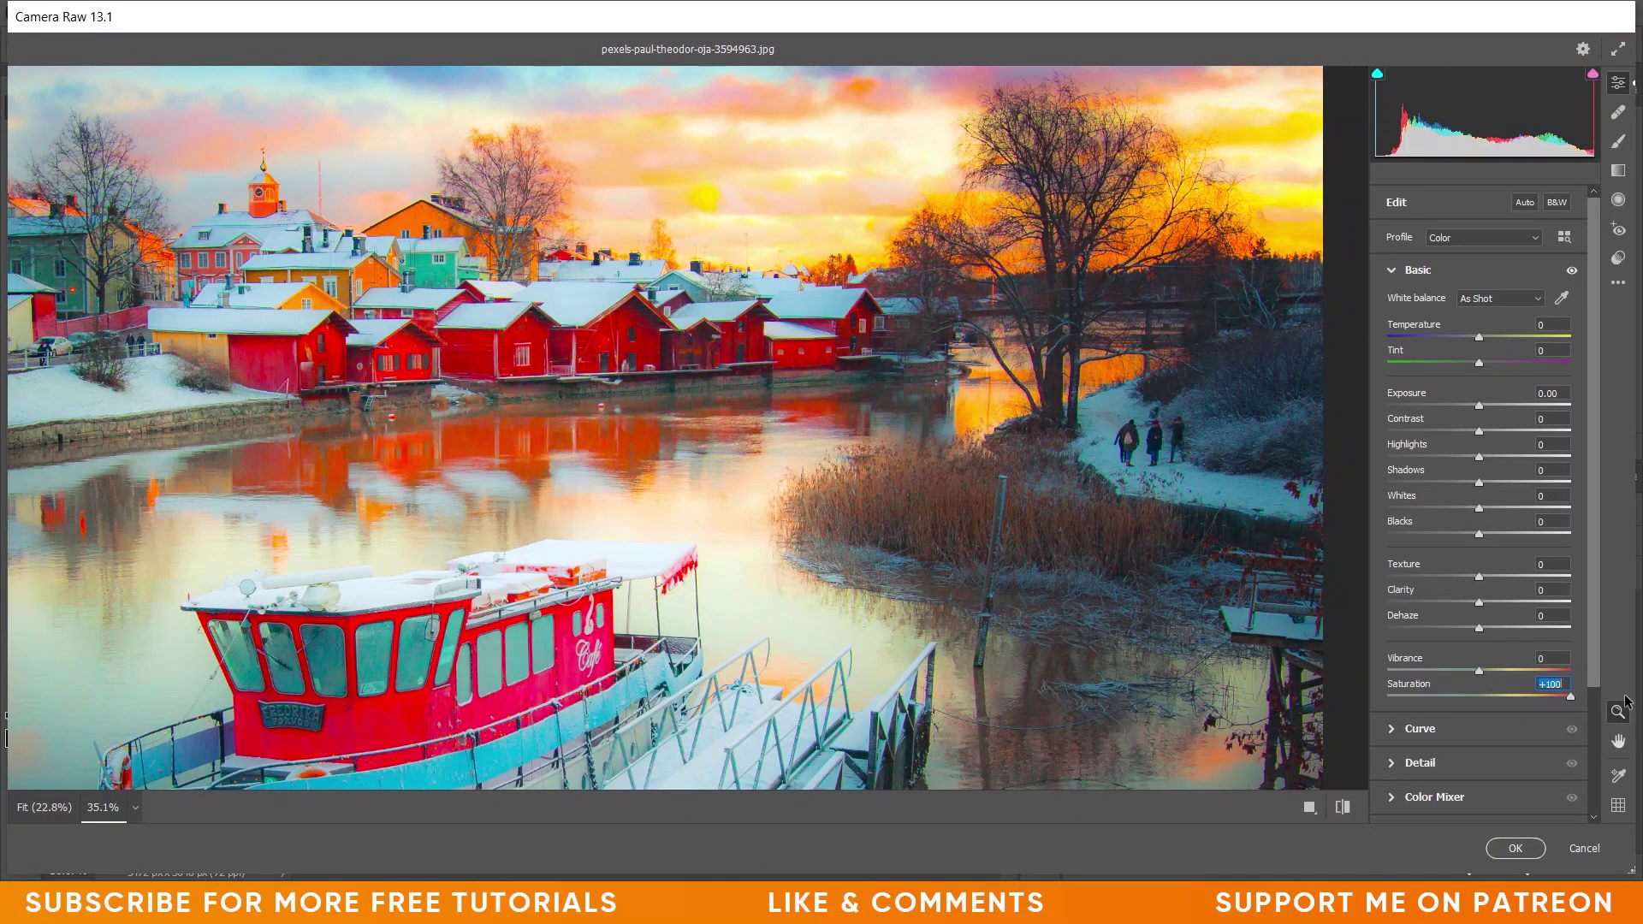
left_click(1487, 696)
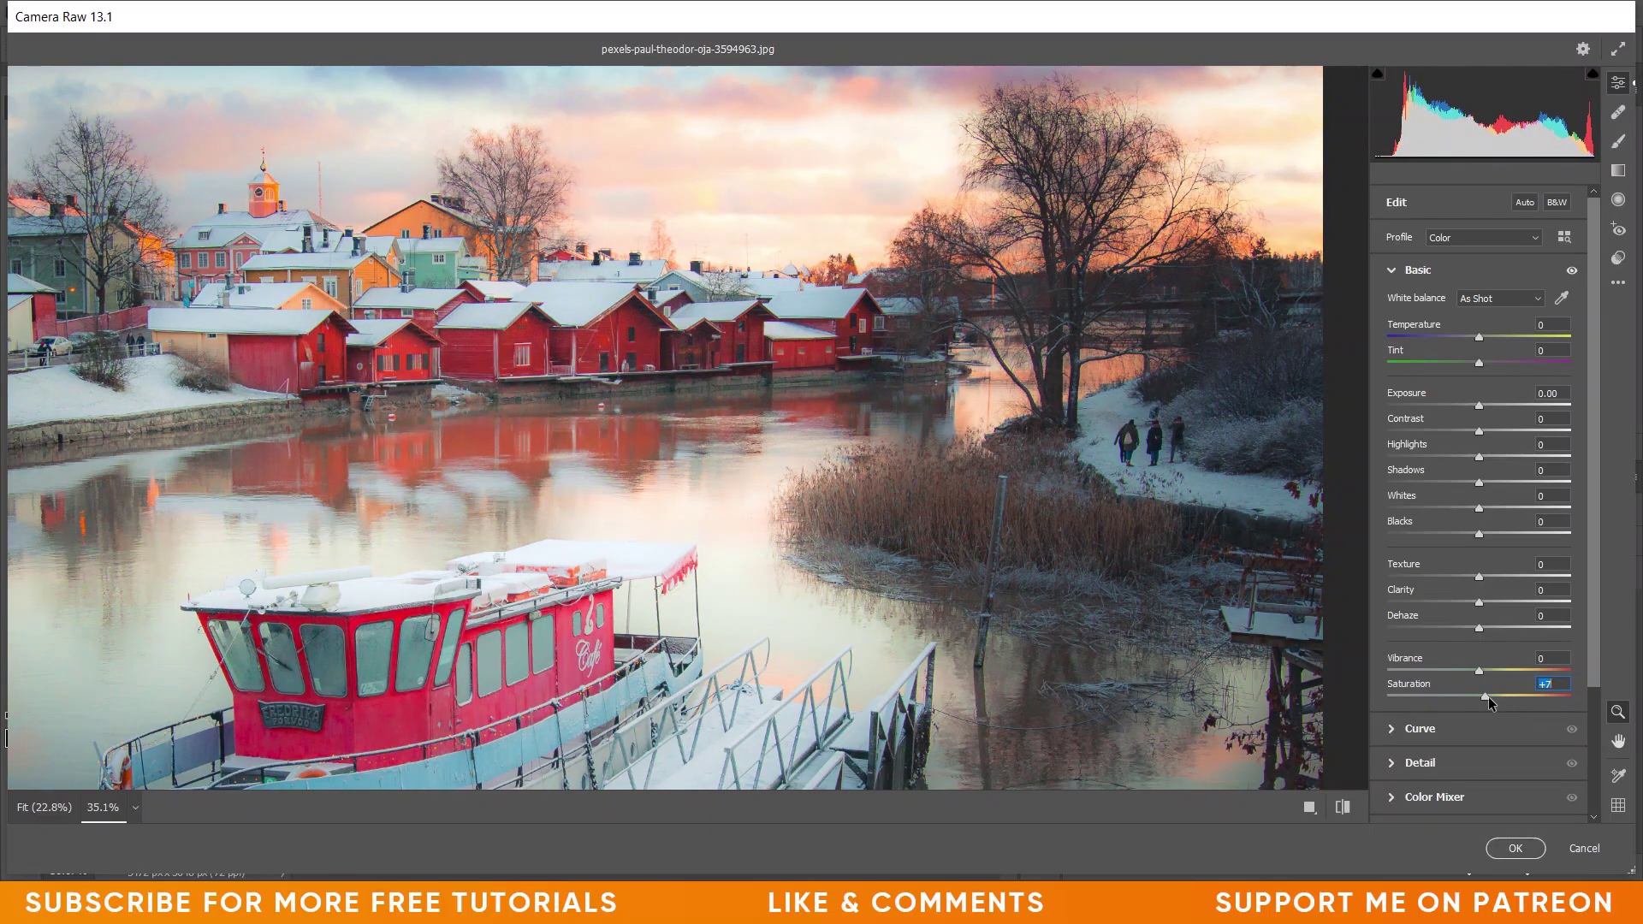
left_click_drag(1487, 696, 1579, 699)
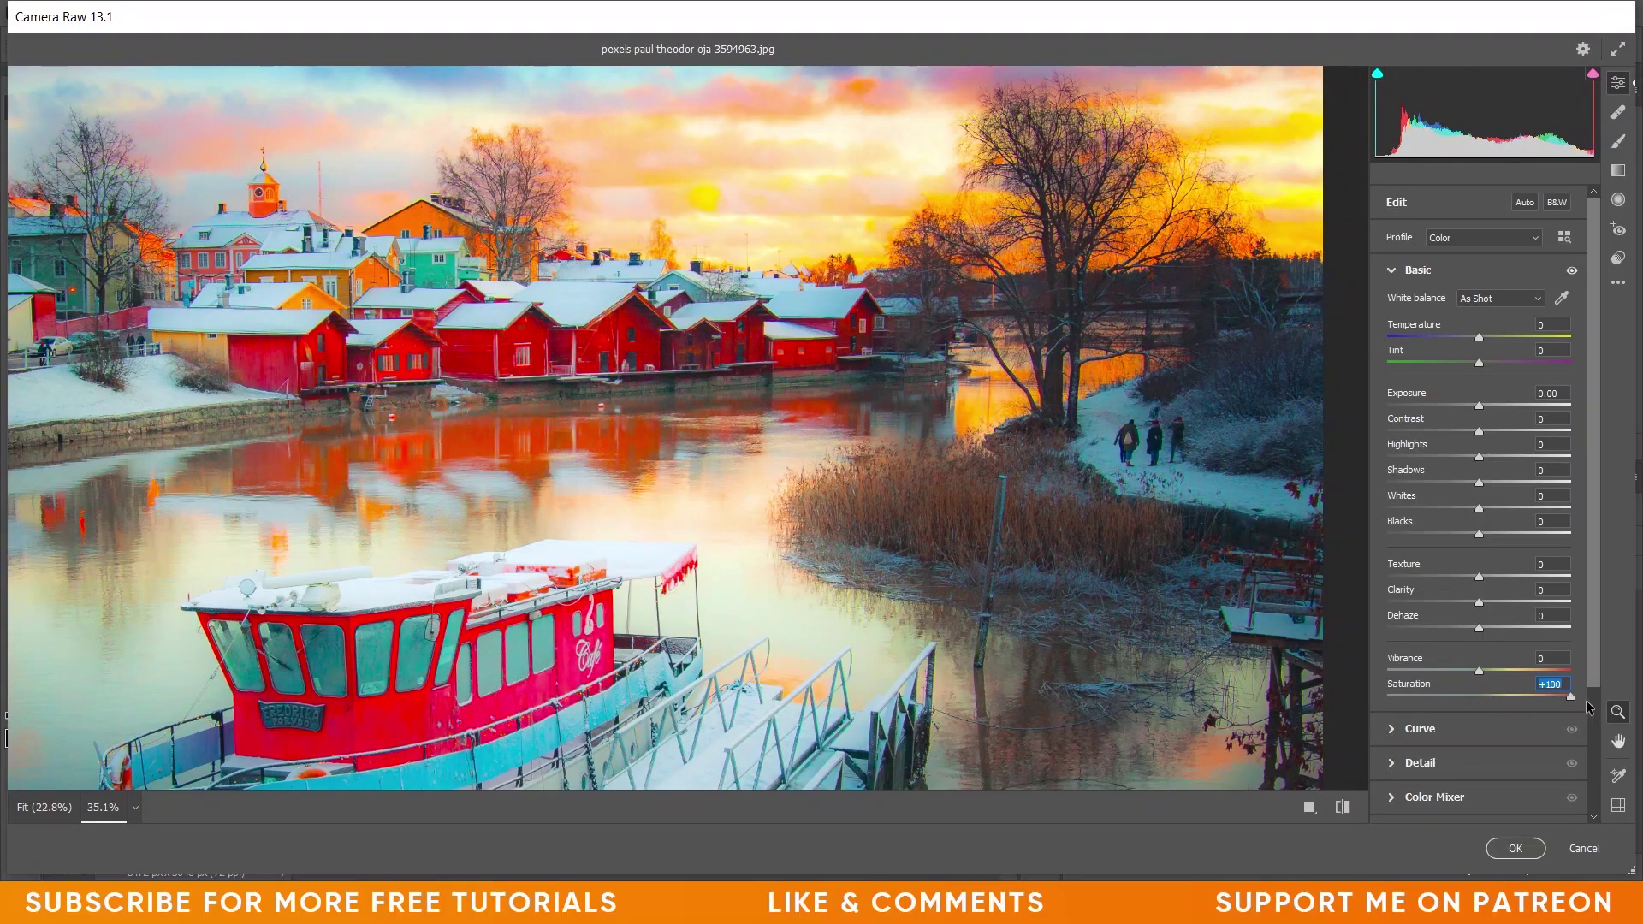
Step: Zoom into the big tree and sky to inspect the oversaturated colours, then fit the photo
key("ctrl+0")
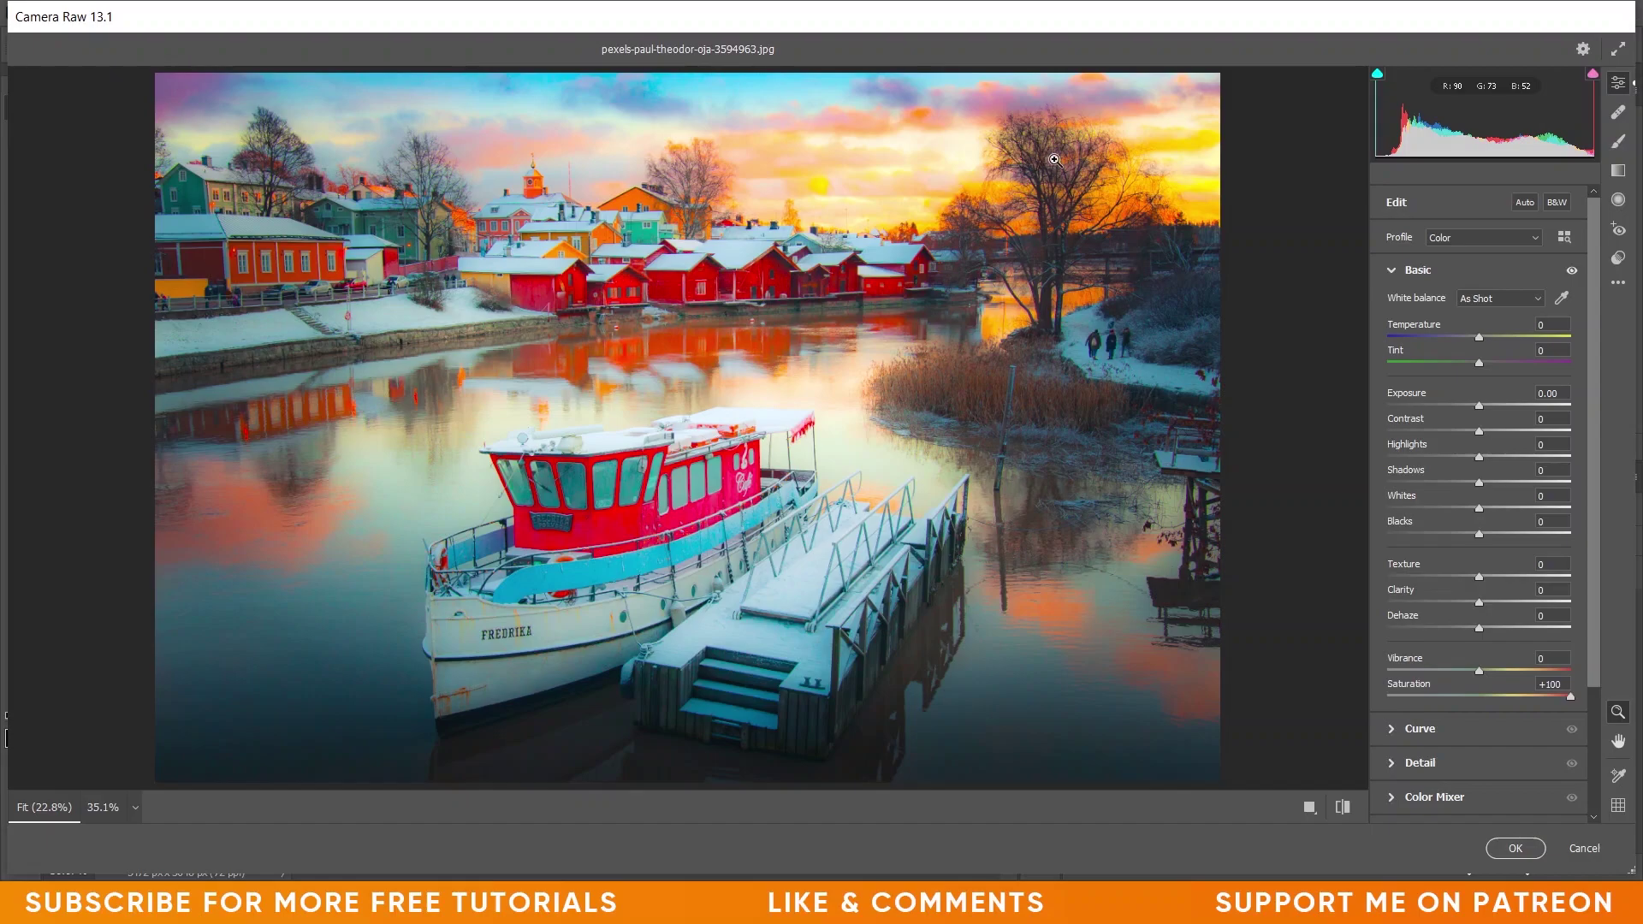
left_click_drag(1113, 163, 1139, 174)
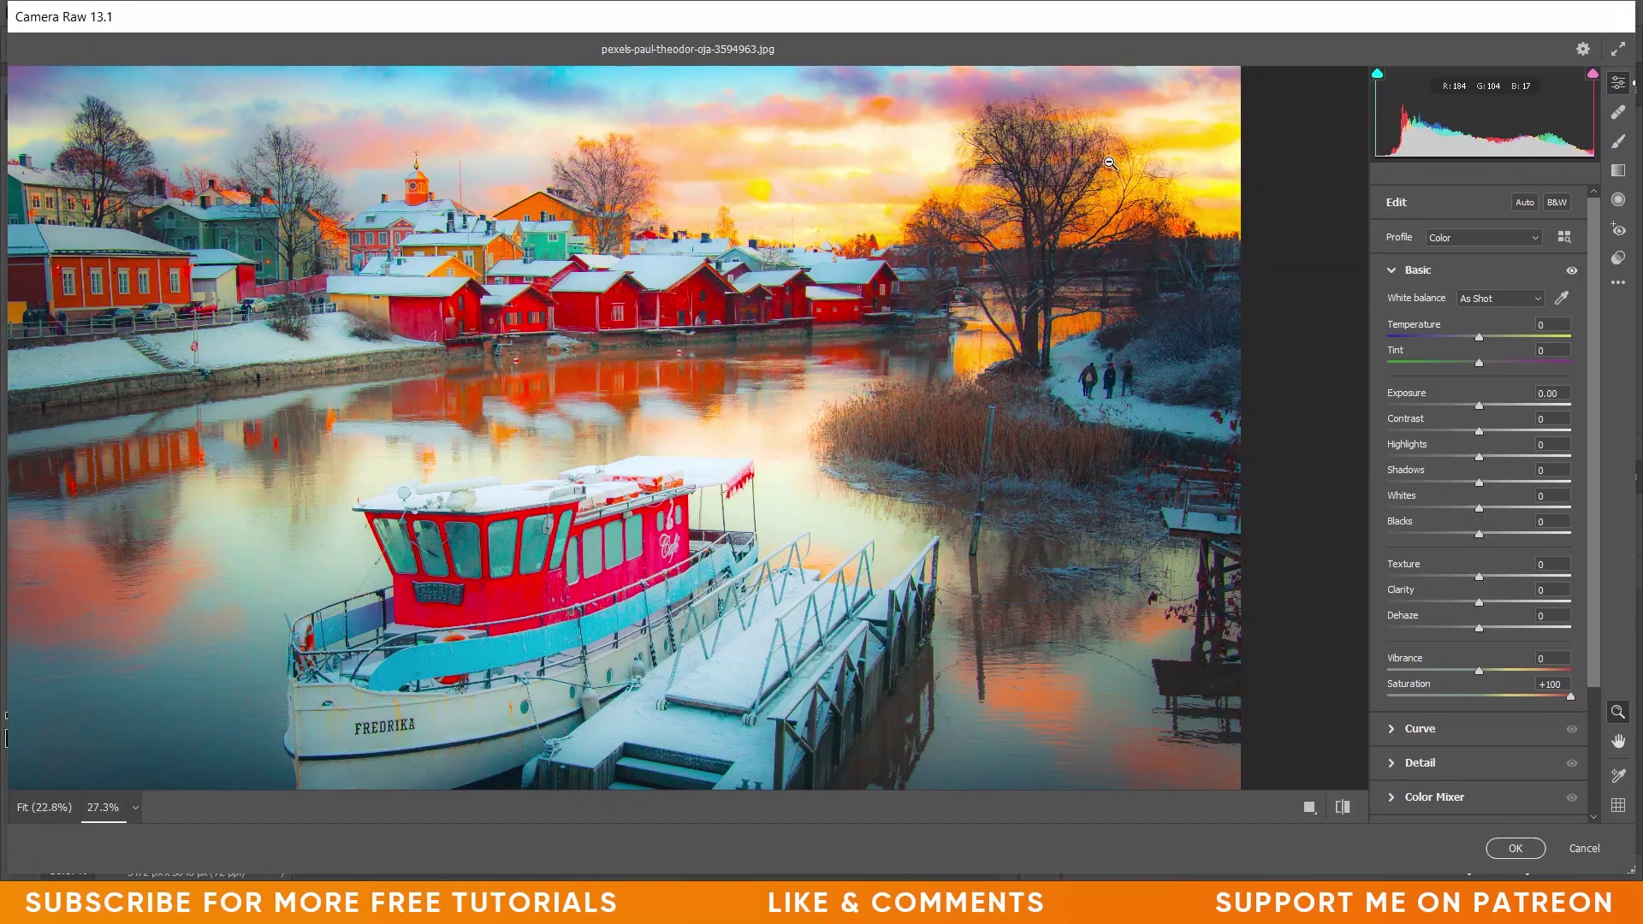
left_click_drag(1110, 163, 1224, 234)
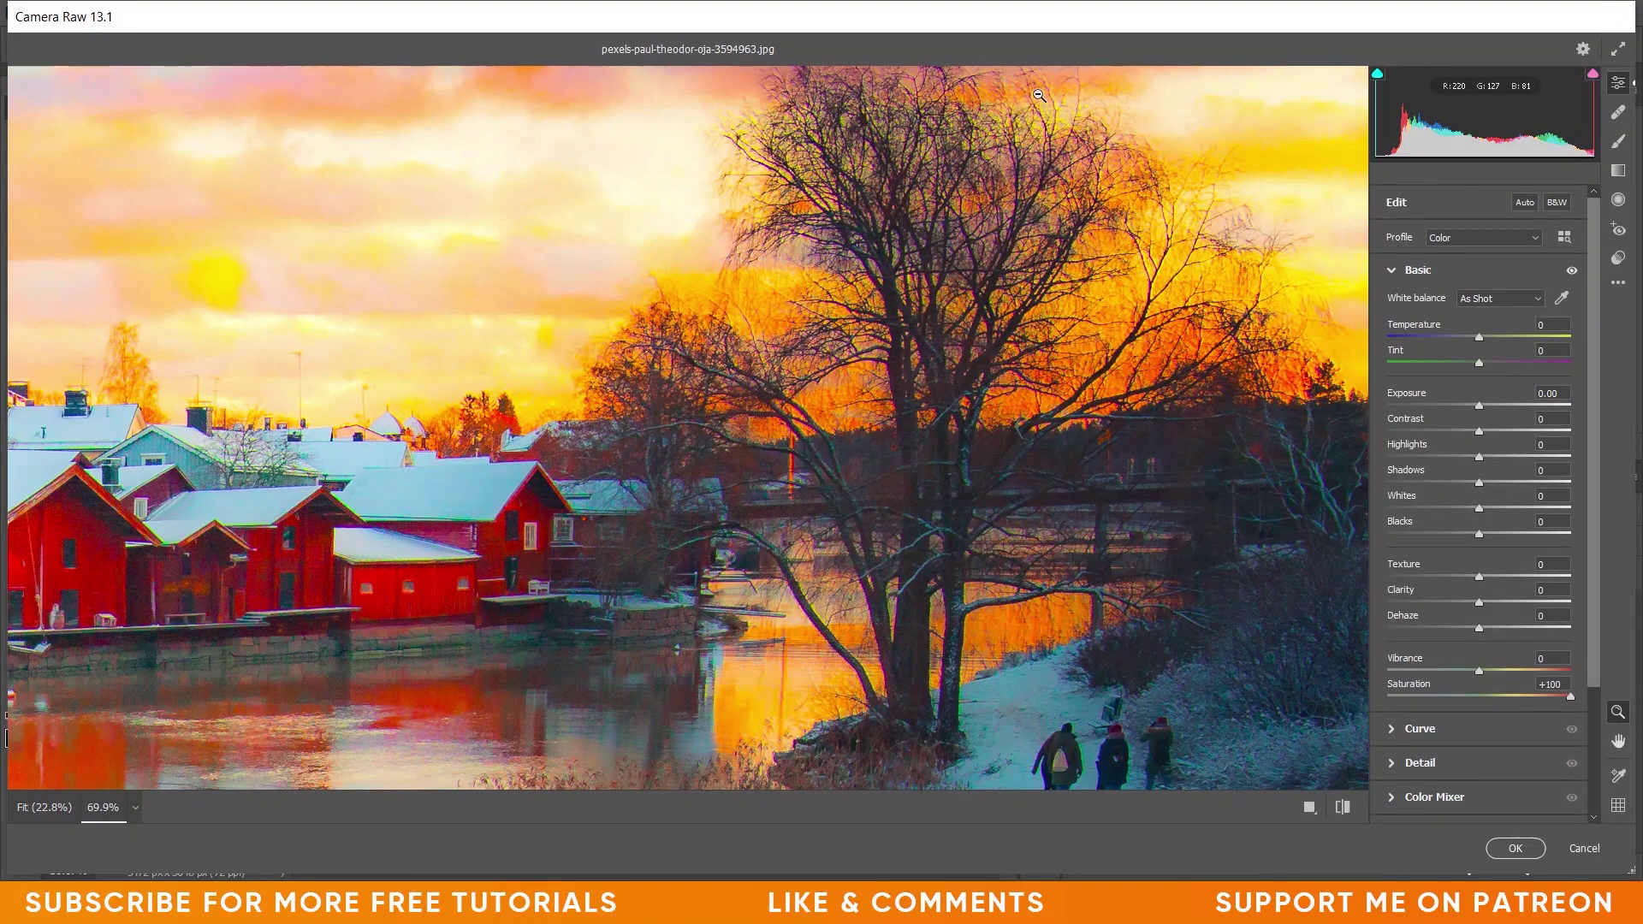
left_click(940, 276, "alt")
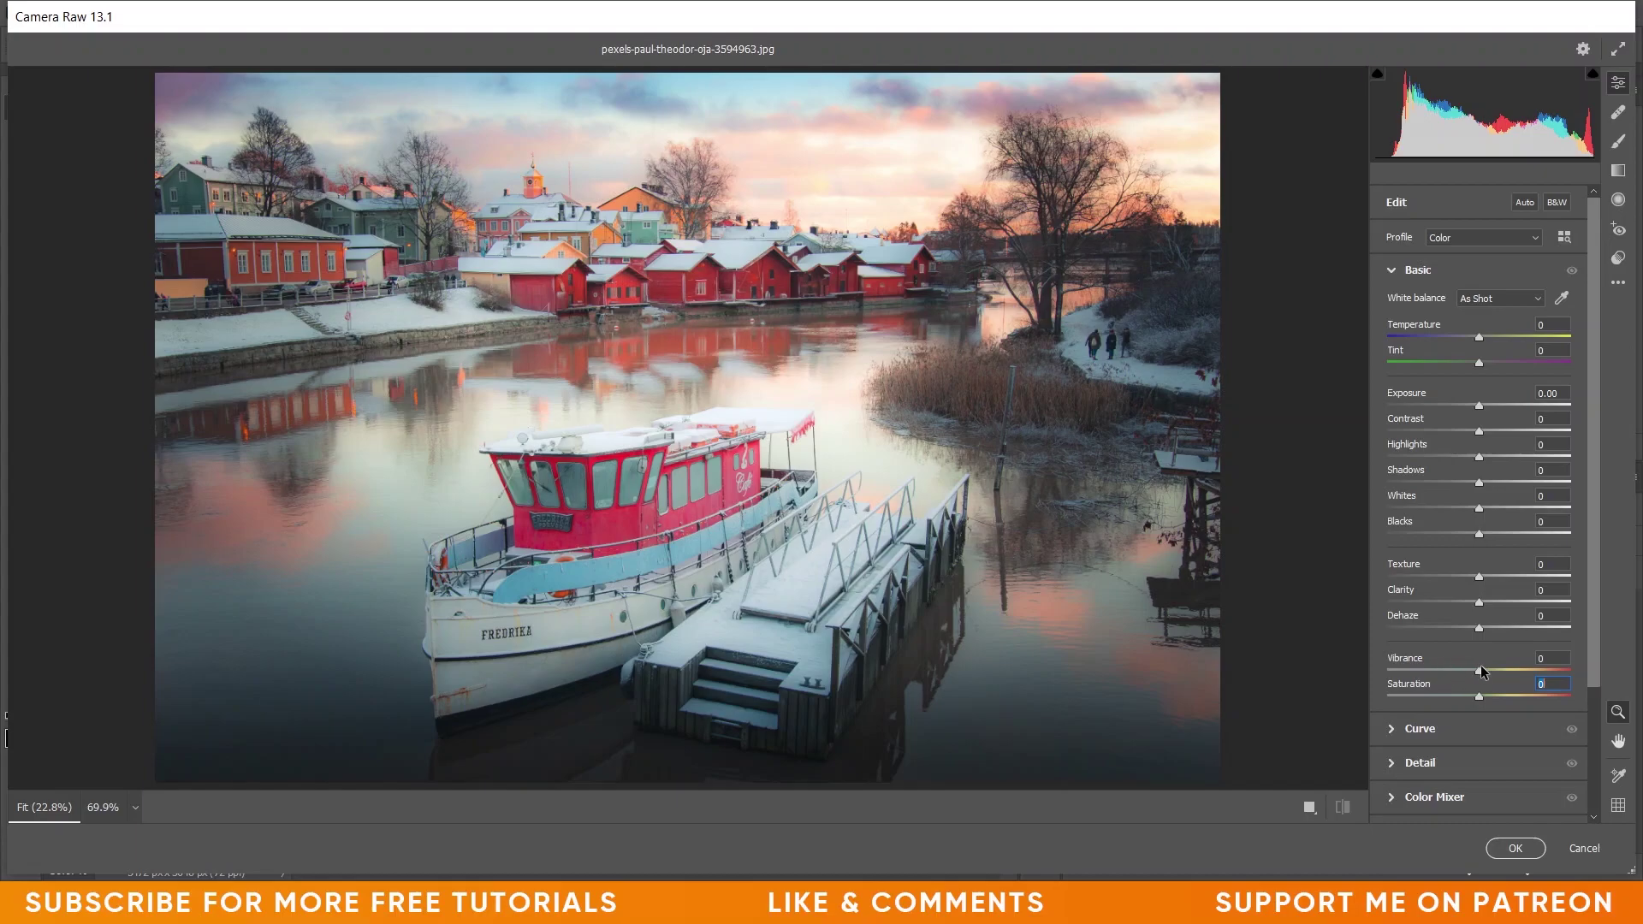
Step: Raise Vibrance to +53 and inspect the sky's colours up close
left_click_drag(1482, 667, 1544, 665)
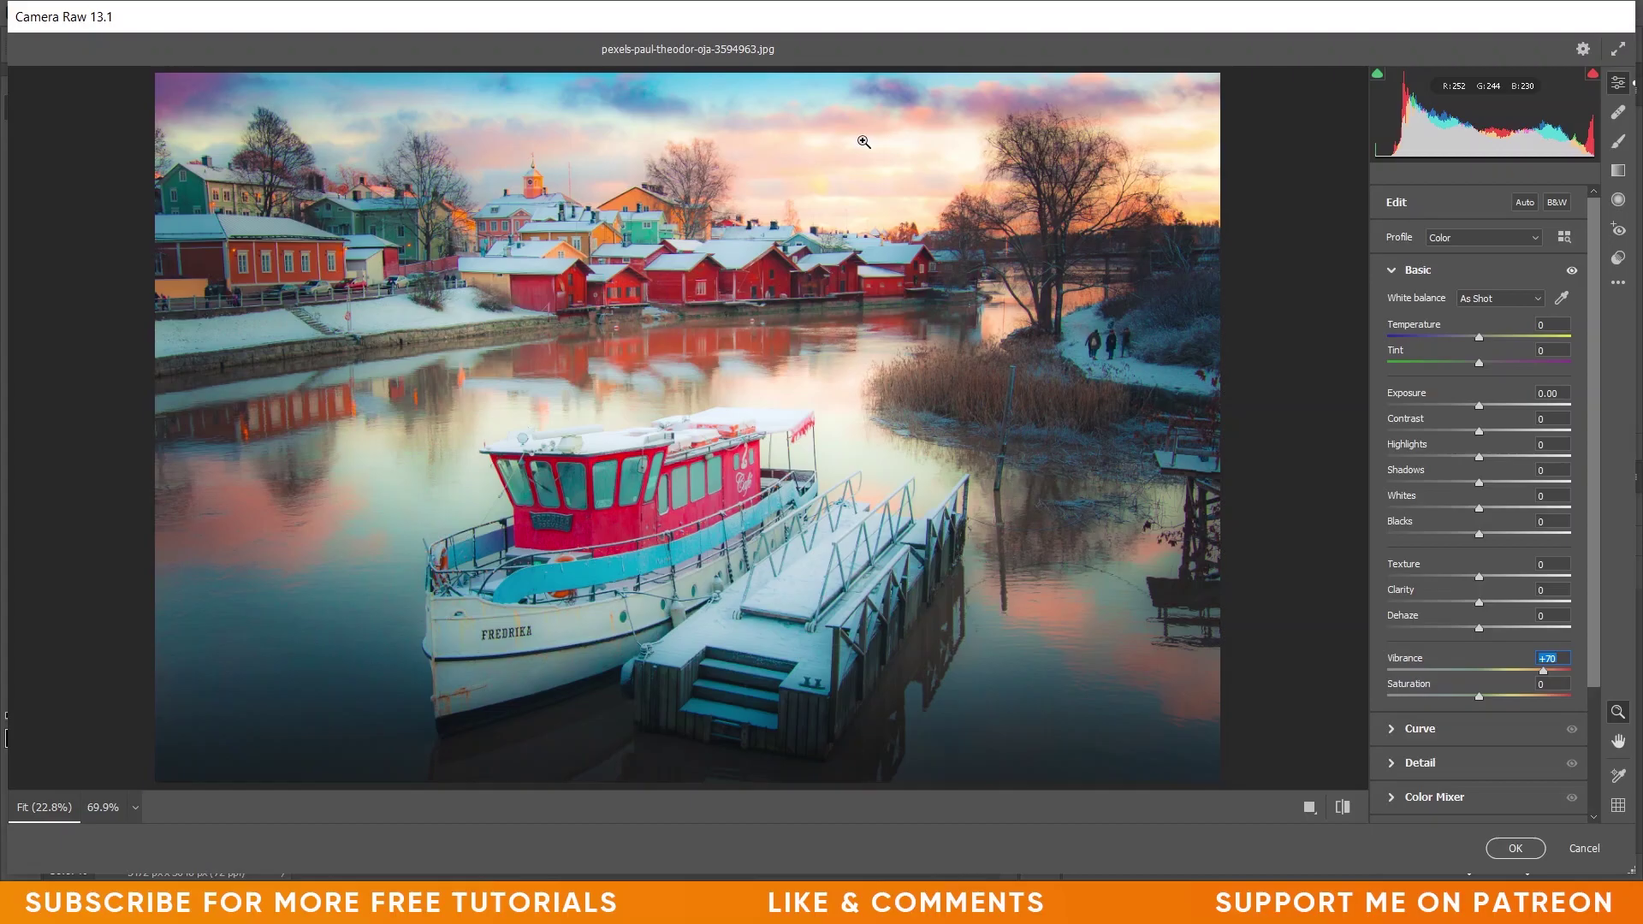
left_click(873, 147)
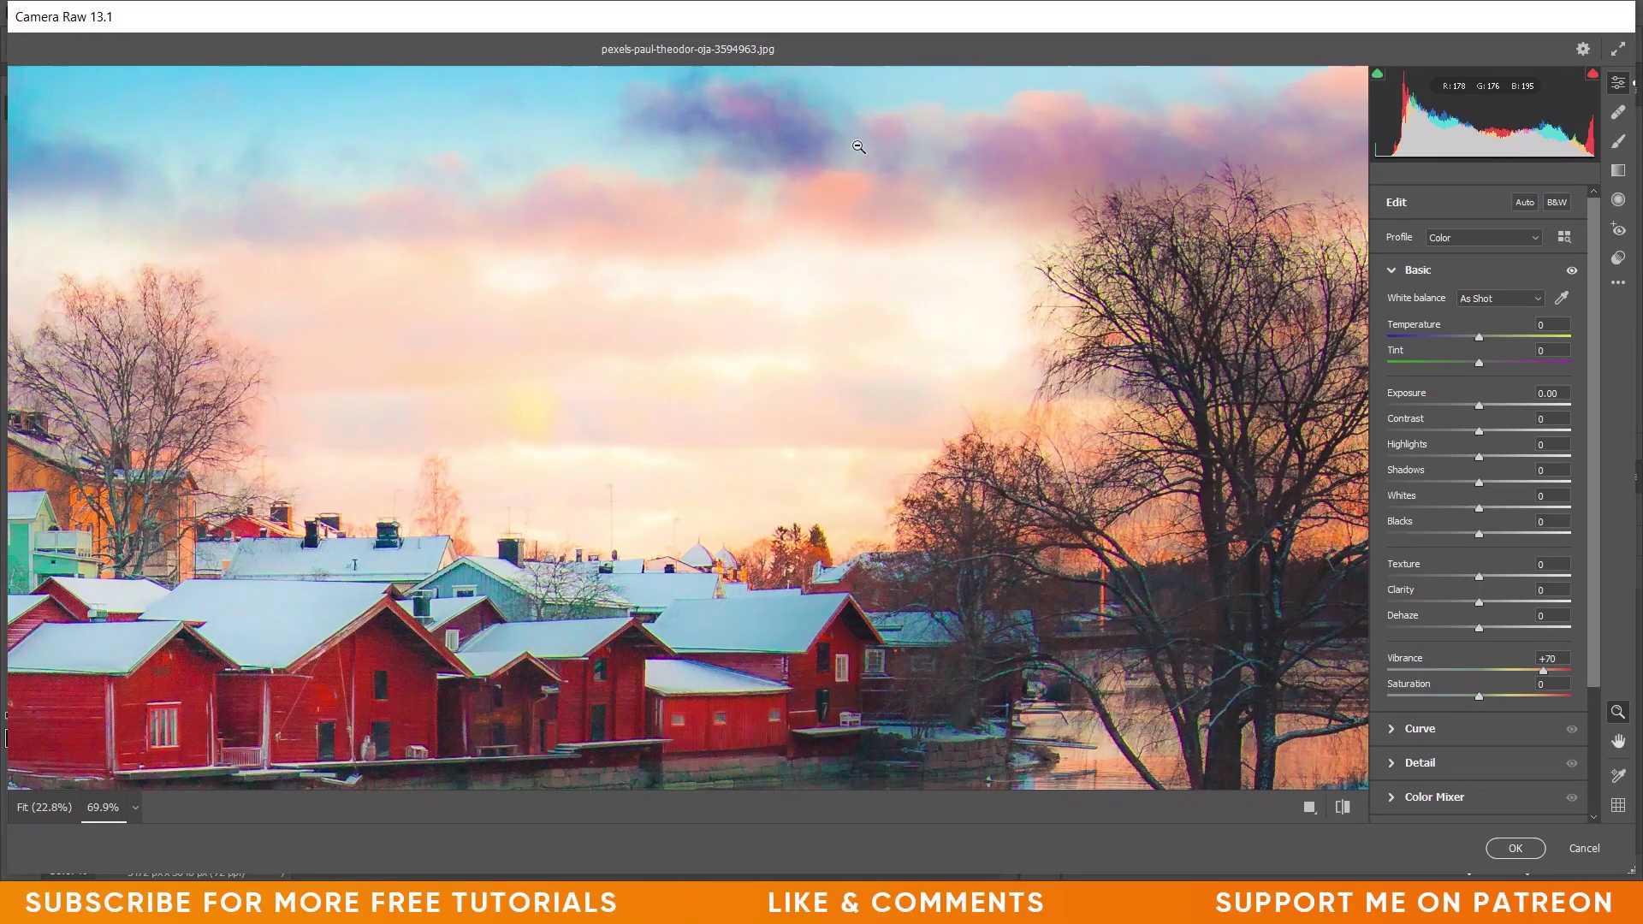
left_click(736, 291)
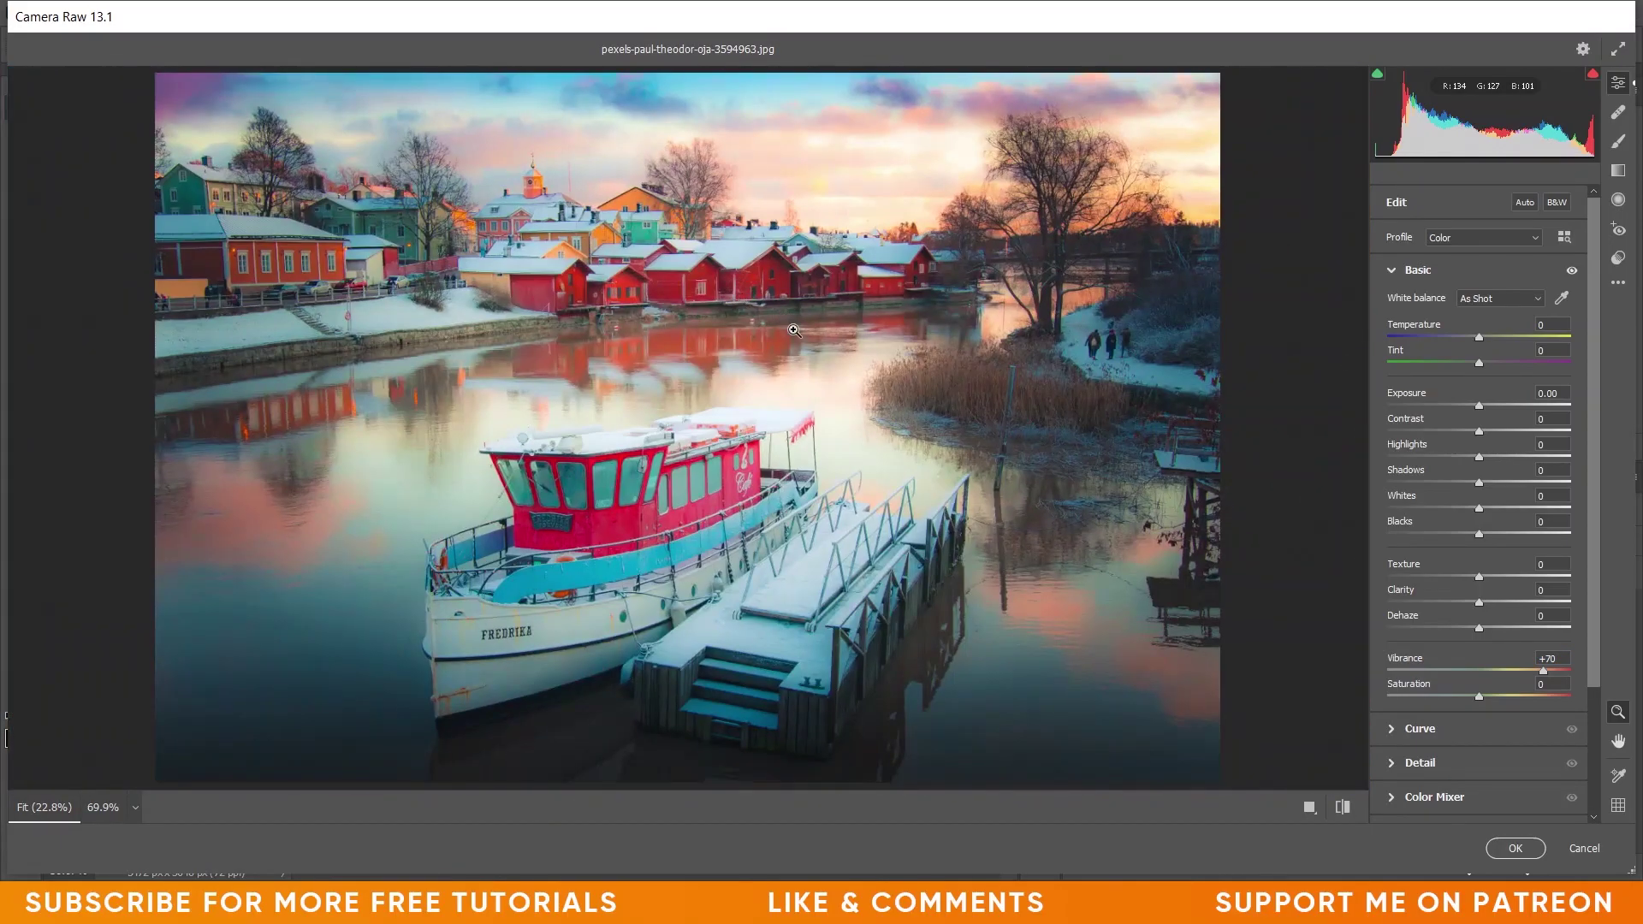
Step: Reset Vibrance to 0, then use undo and redo to compare, settling Vibrance at +73
double_click(1542, 671)
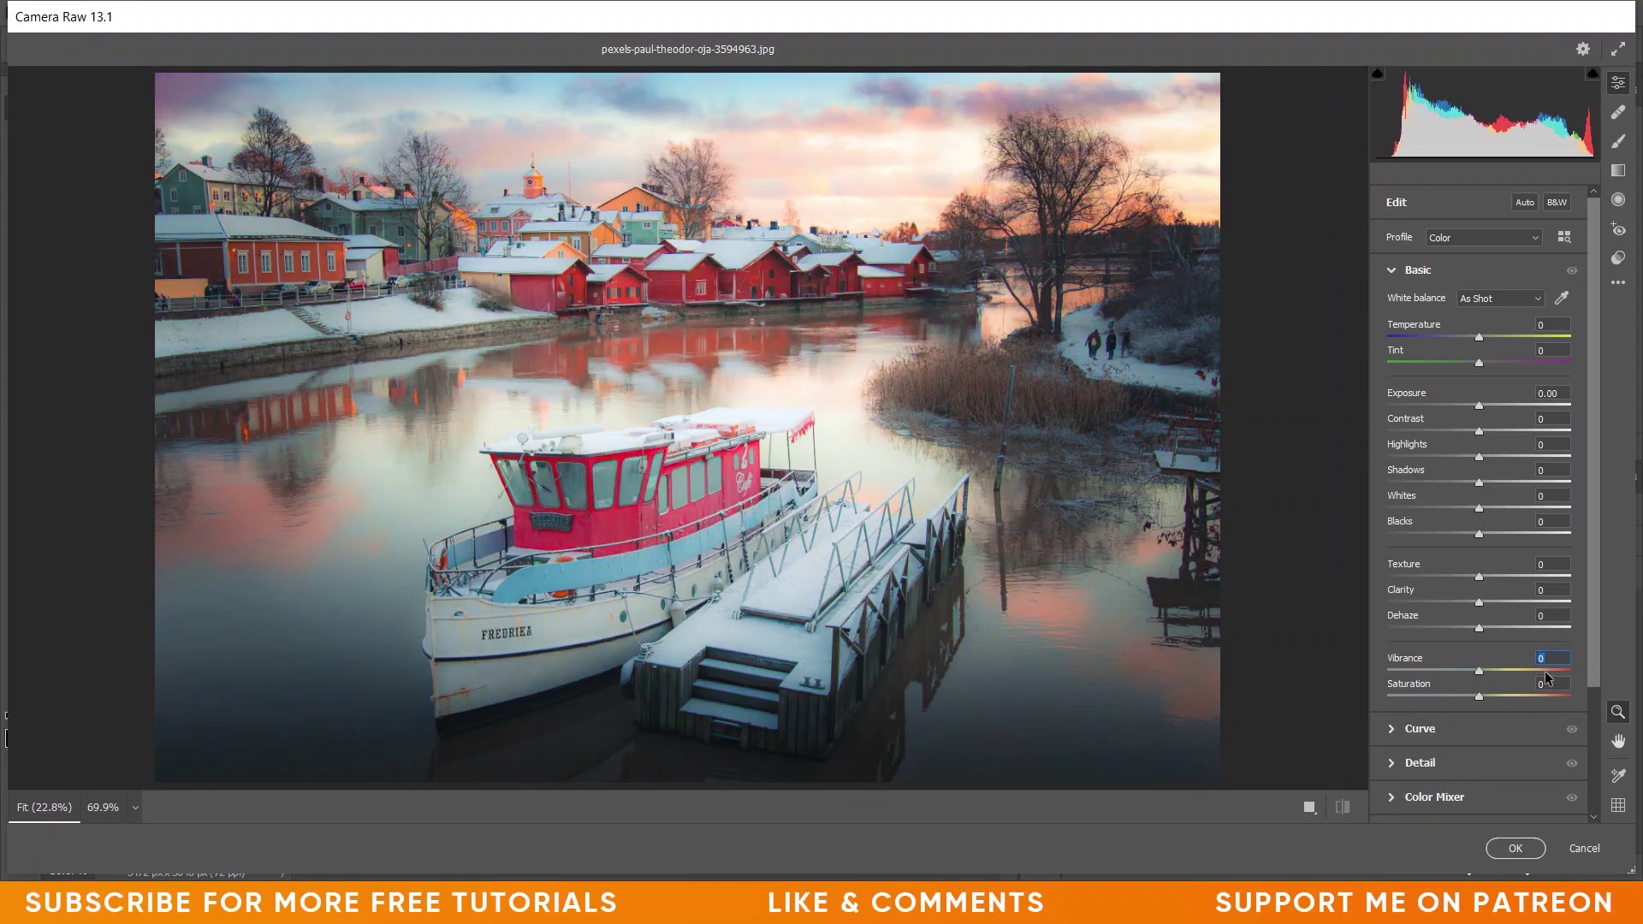
key("ctrl+z")
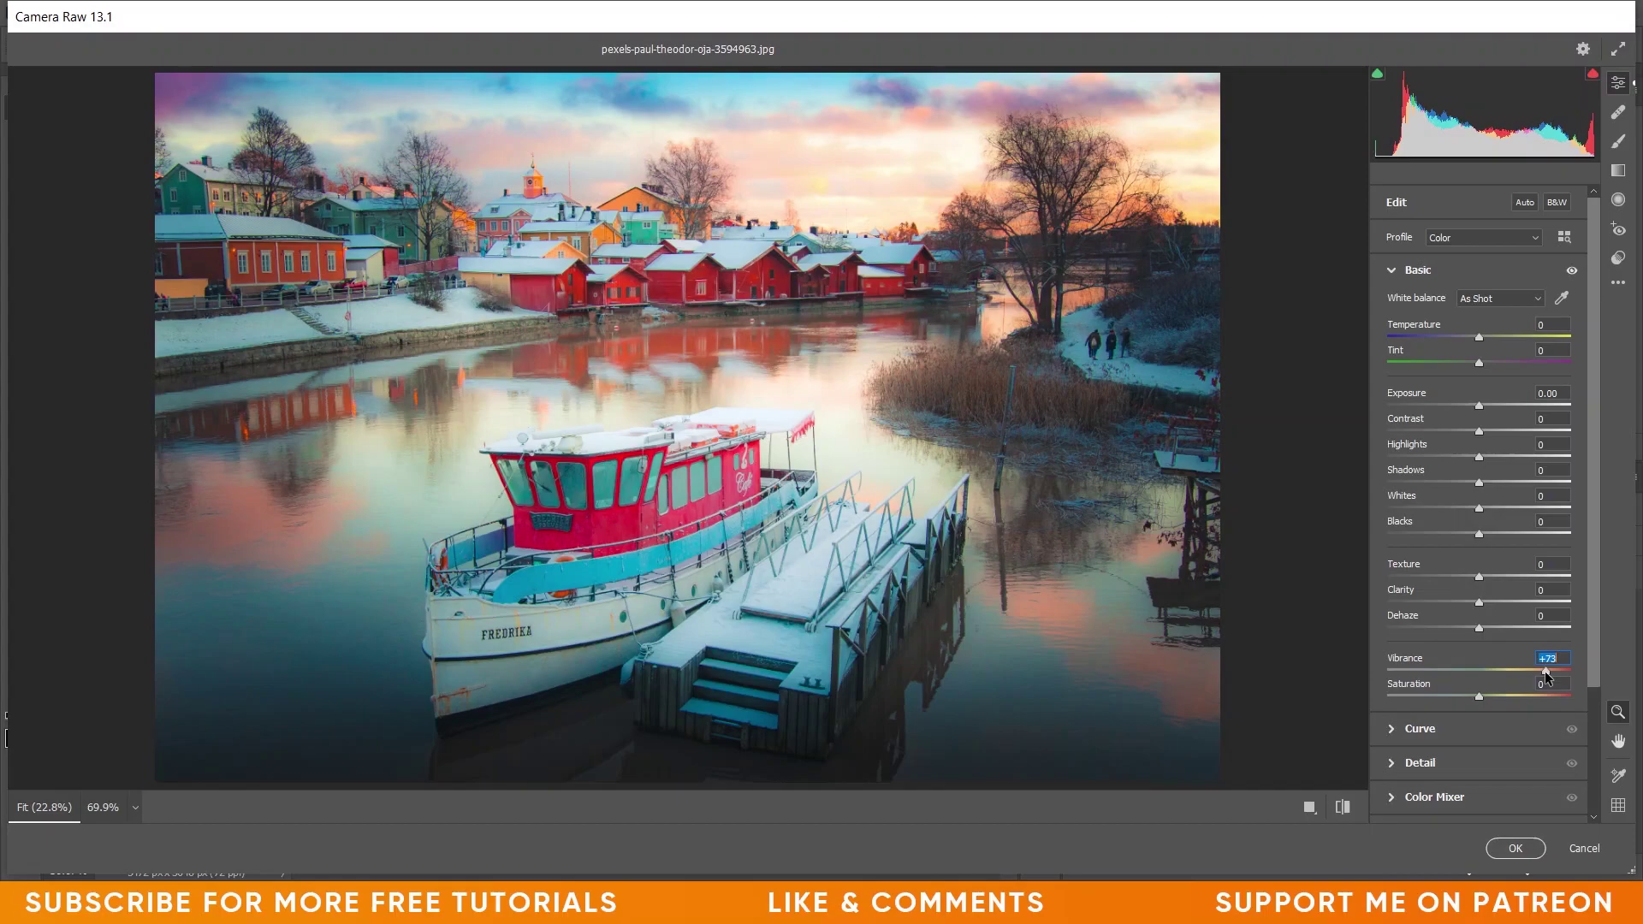
key("ctrl+shift+z")
key("ctrl+z")
Step: Nudge Vibrance to +74, push it to +100, then toggle between 0 and +100 to compare
key("Up")
left_click_drag(1545, 665, 1597, 678)
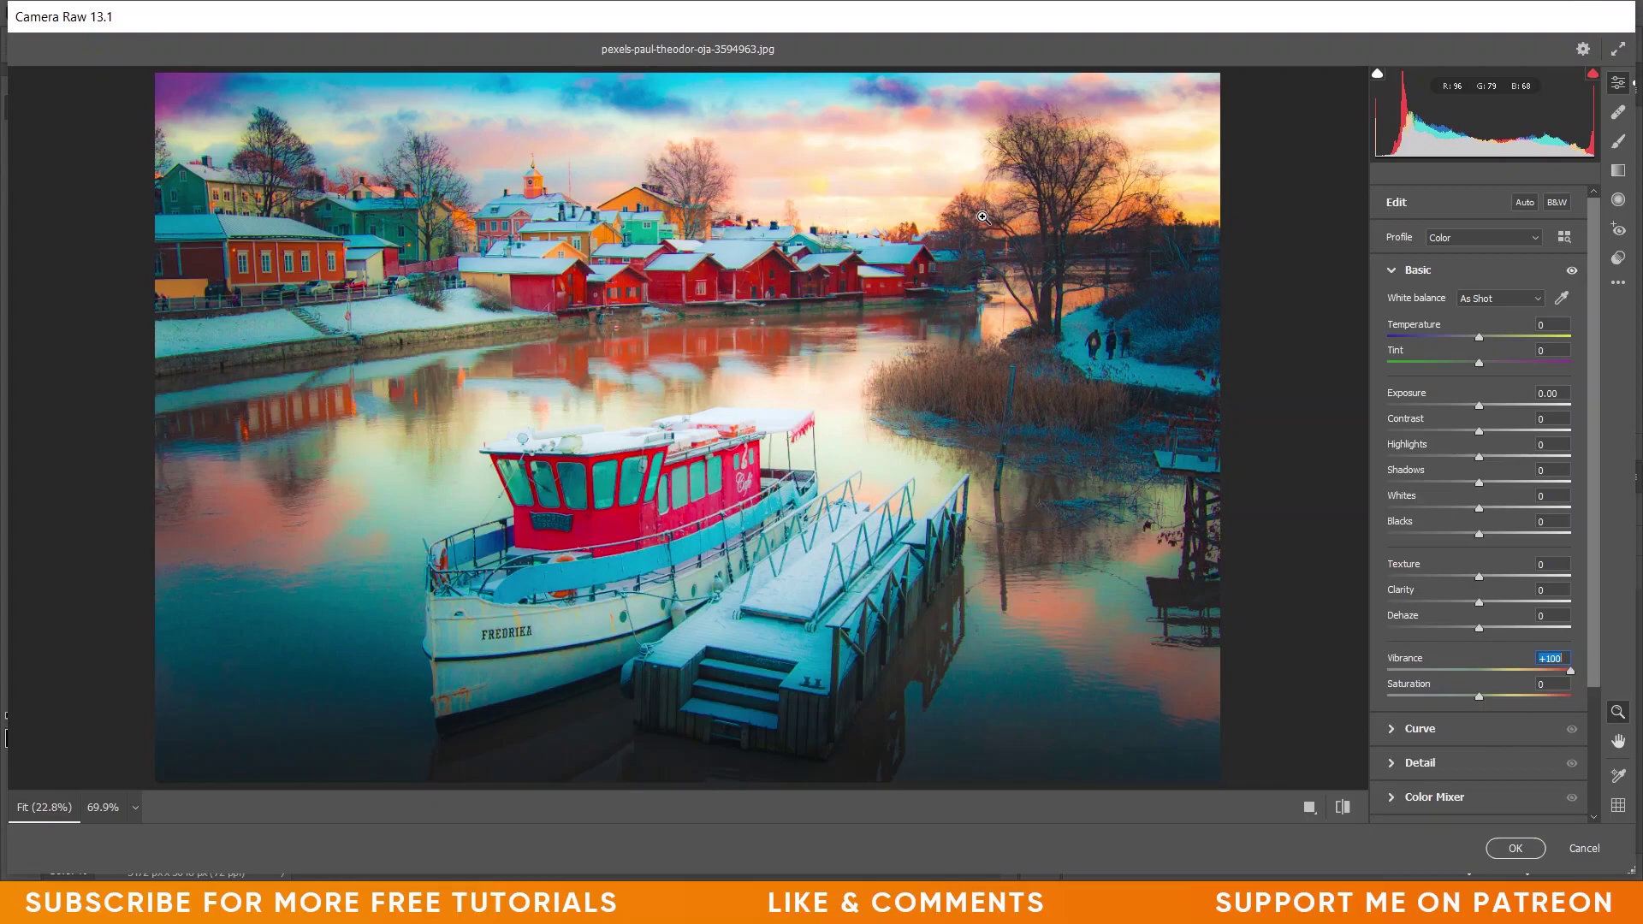
double_click(1573, 669)
left_click(1573, 669)
double_click(1573, 670)
left_click(1573, 669)
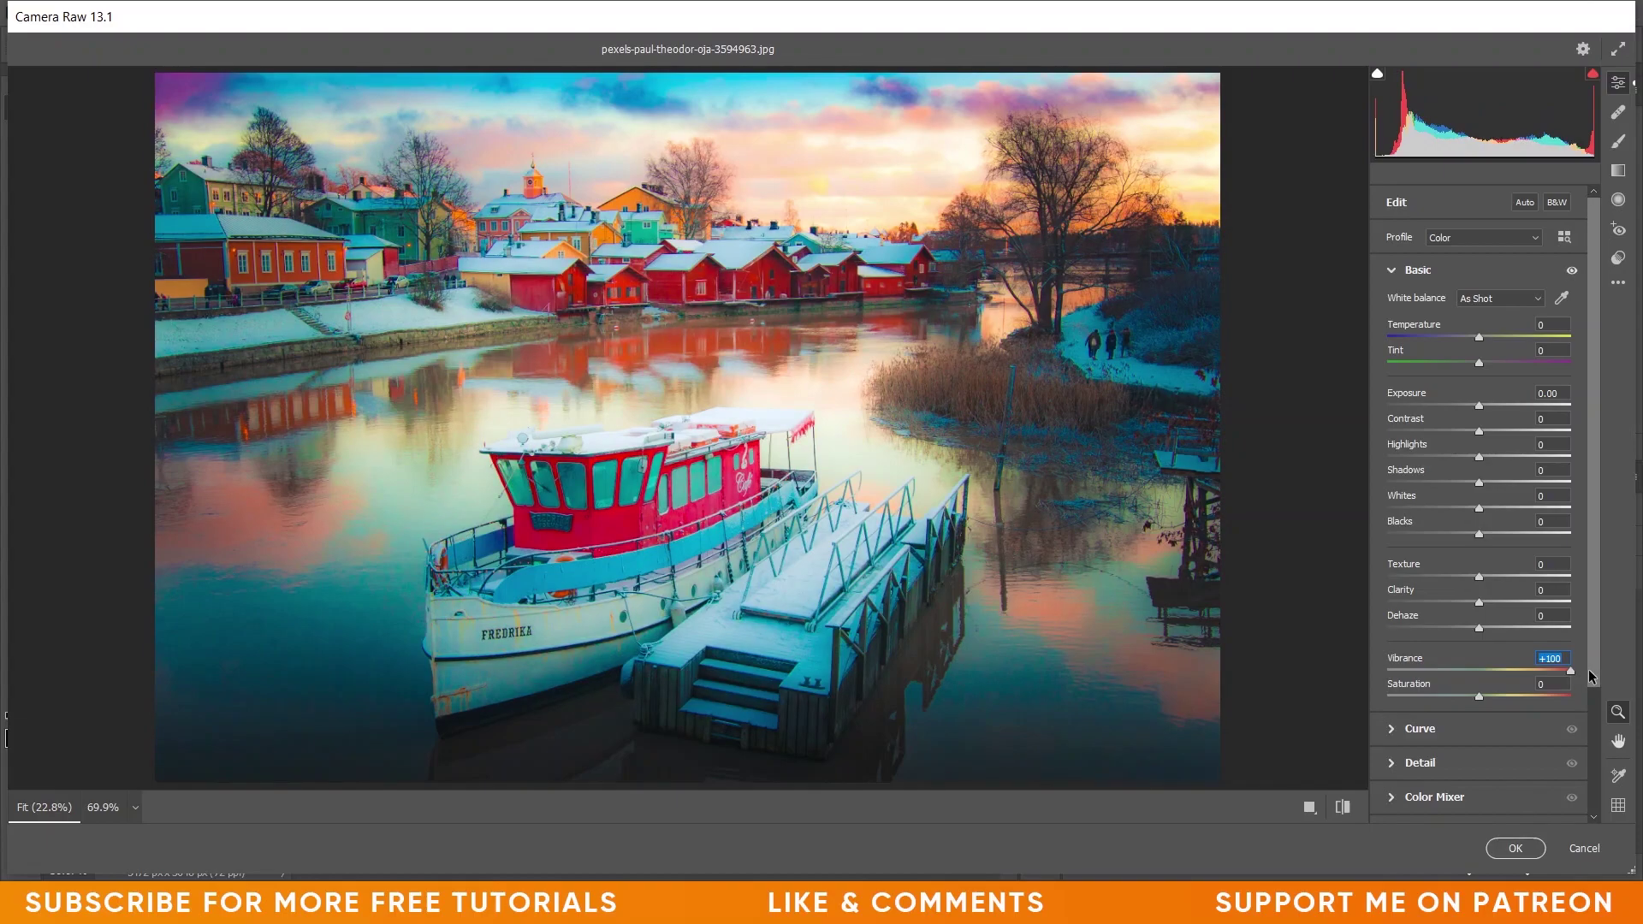